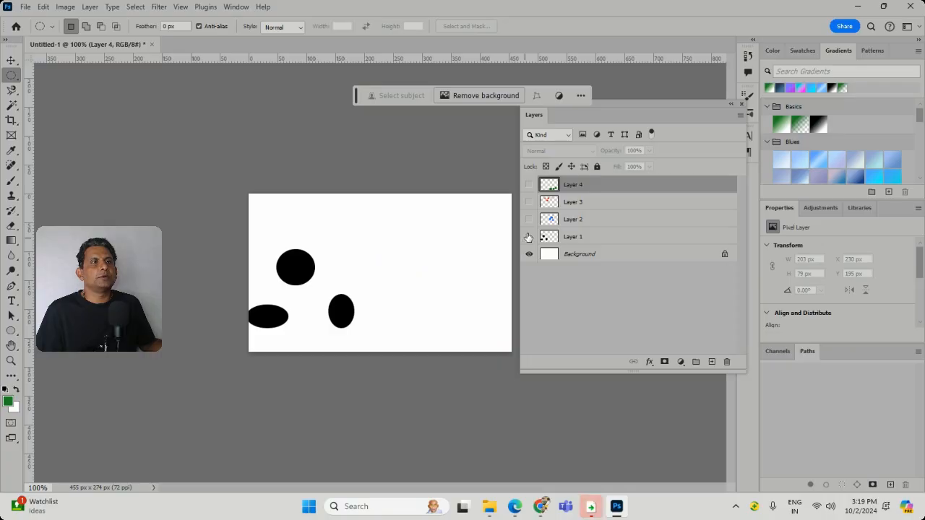
Step: Make Layer 1, Layer 2, Layer 3 and Layer 4 visible
{"action": "left_click", "coordinate": [528, 237]}
{"action": "left_click", "coordinate": [529, 219]}
{"action": "left_click", "coordinate": [528, 236]}
{"action": "left_click", "coordinate": [528, 202]}
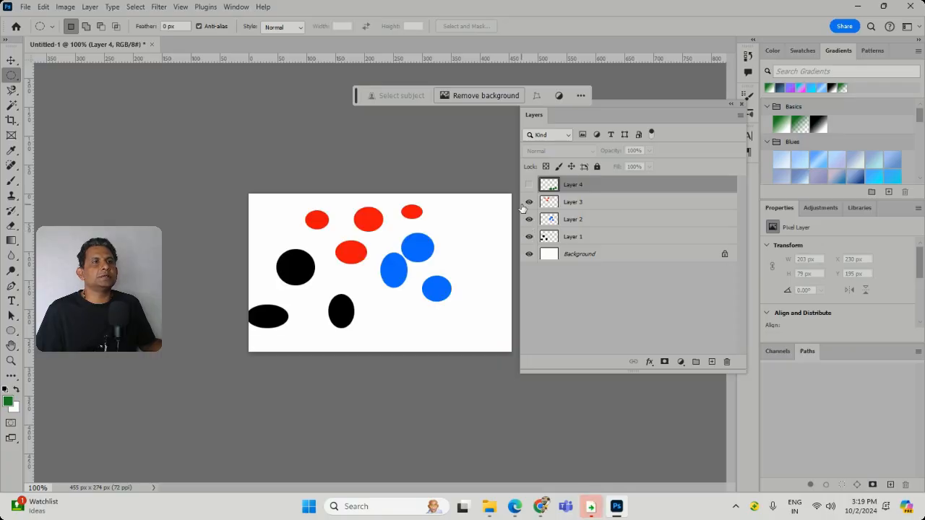
{"action": "left_click", "coordinate": [528, 185]}
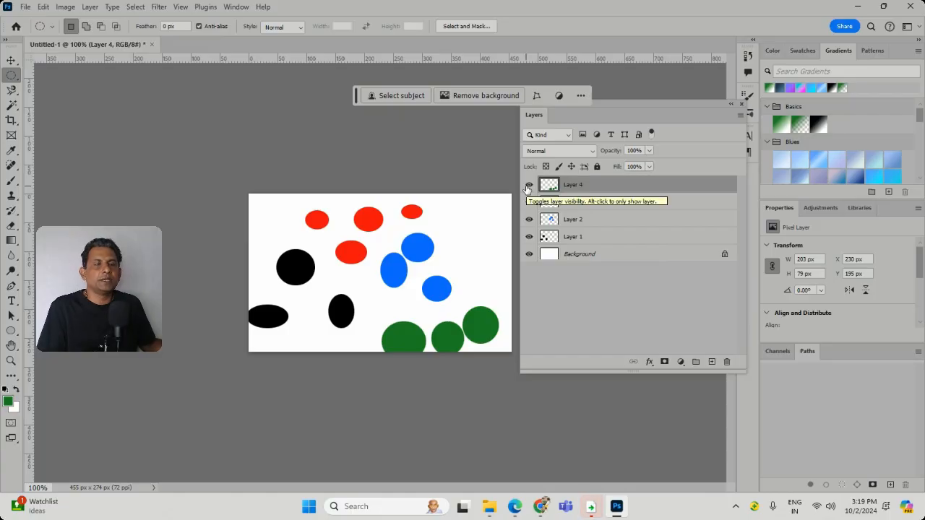
{"action": "double_click", "coordinate": [579, 184]}
{"action": "left_click", "coordinate": [530, 186]}
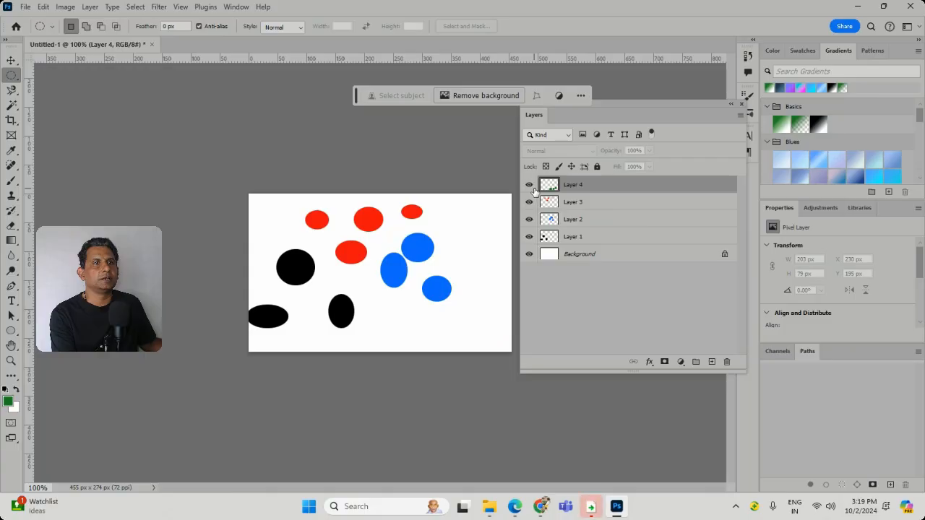
{"action": "left_click", "coordinate": [530, 185]}
{"action": "double_click", "coordinate": [591, 186]}
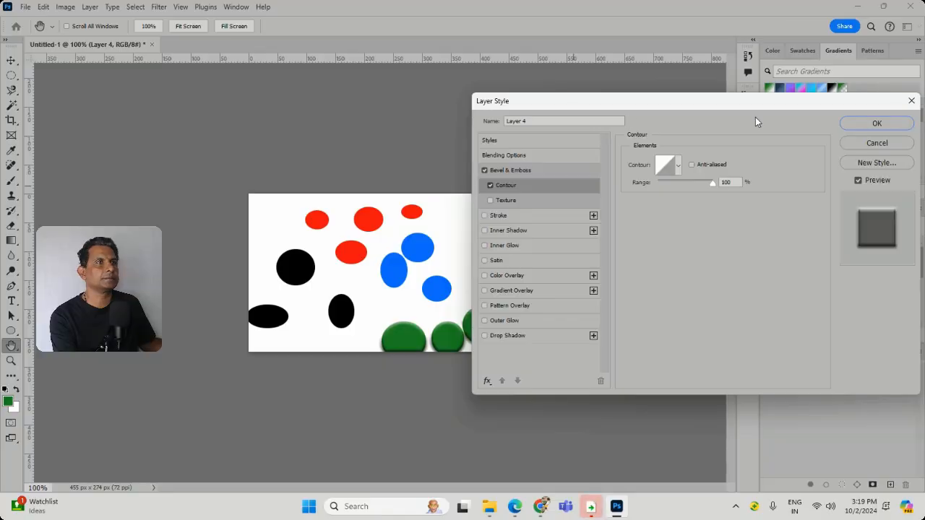
{"action": "left_click", "coordinate": [912, 101]}
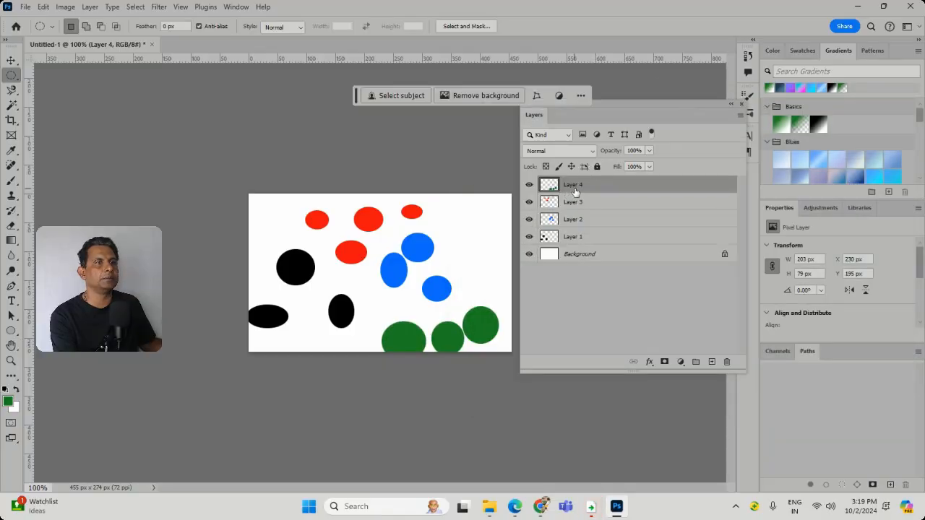
Step: Rename Layer 4 as Green and Layer 3 as REd, checking which circles the red layer holds by hiding and showing it
{"action": "double_click", "coordinate": [574, 185]}
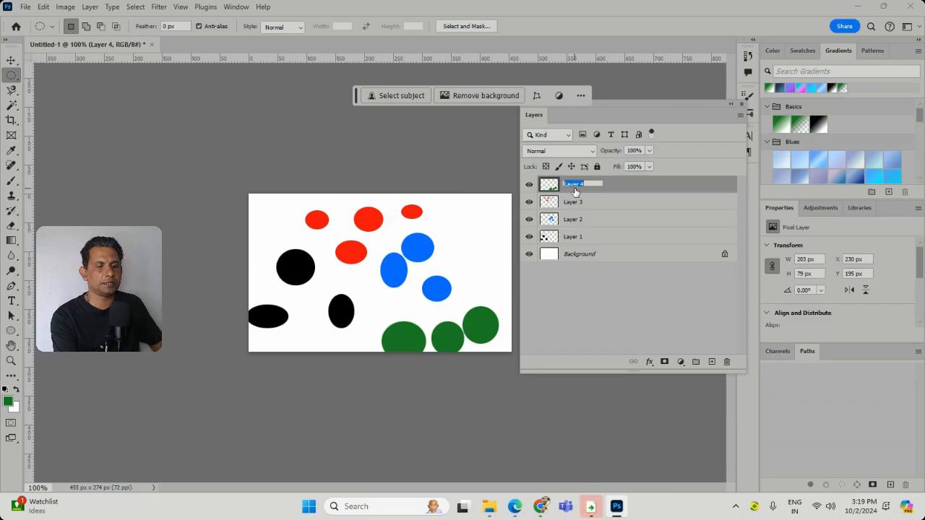
{"action": "type", "text": "Green"}
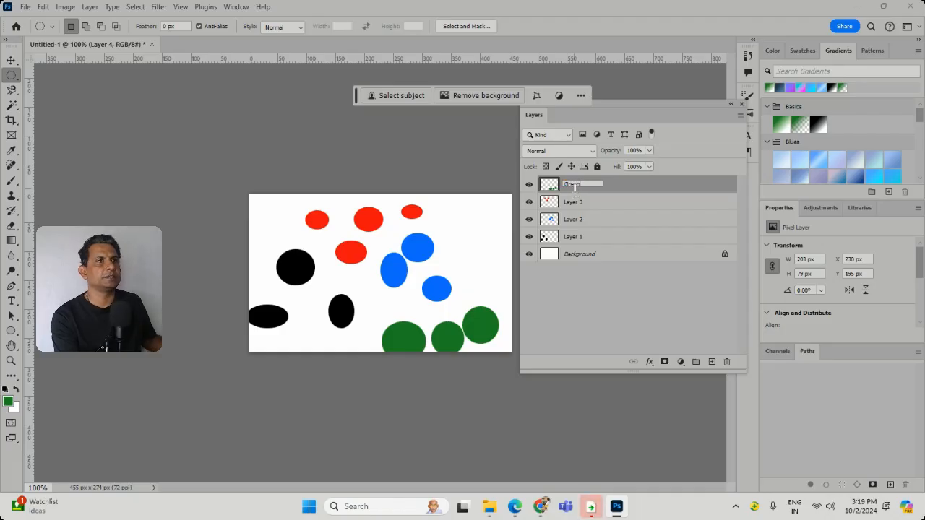
{"action": "left_click", "coordinate": [567, 205]}
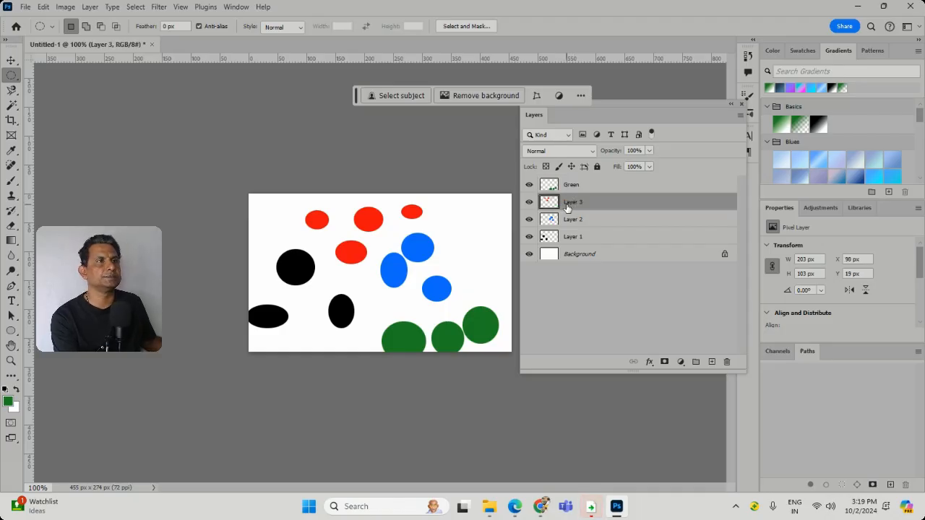
{"action": "double_click", "coordinate": [567, 202]}
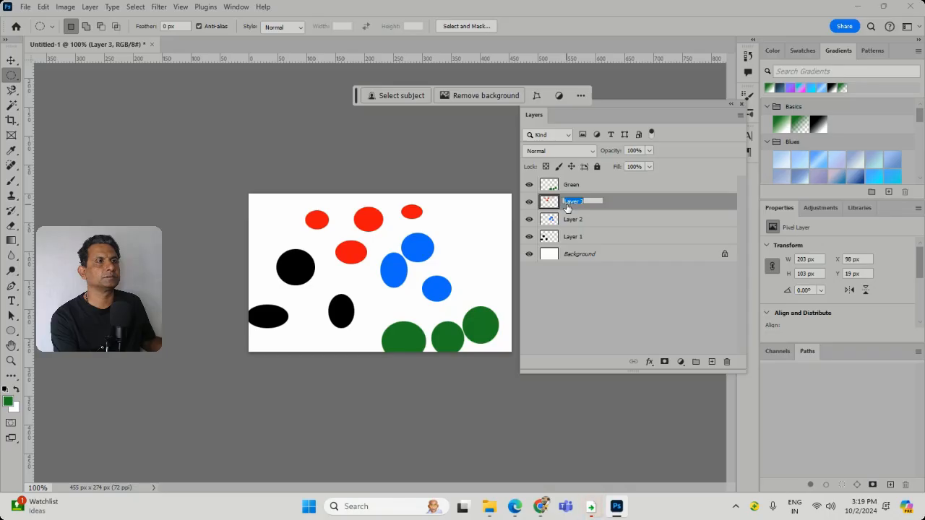
{"action": "type", "text": "Red"}
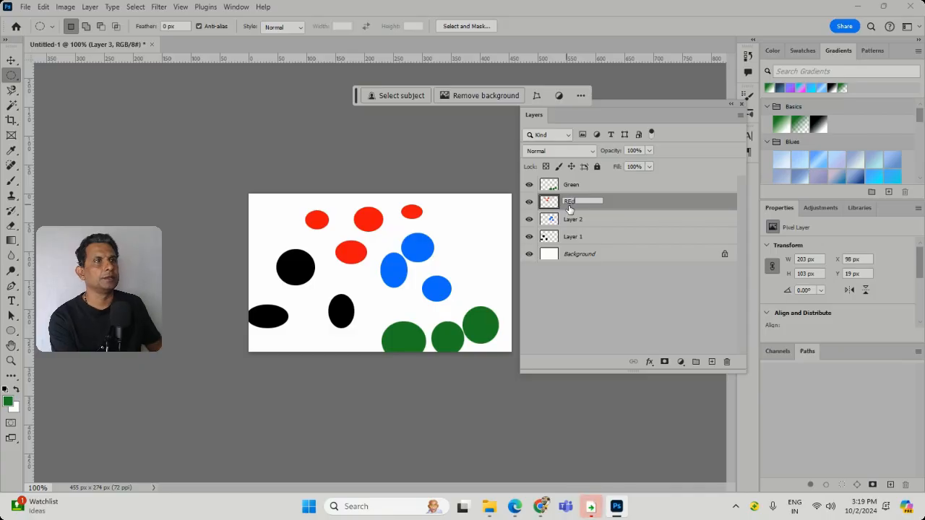
{"action": "left_click", "coordinate": [529, 202]}
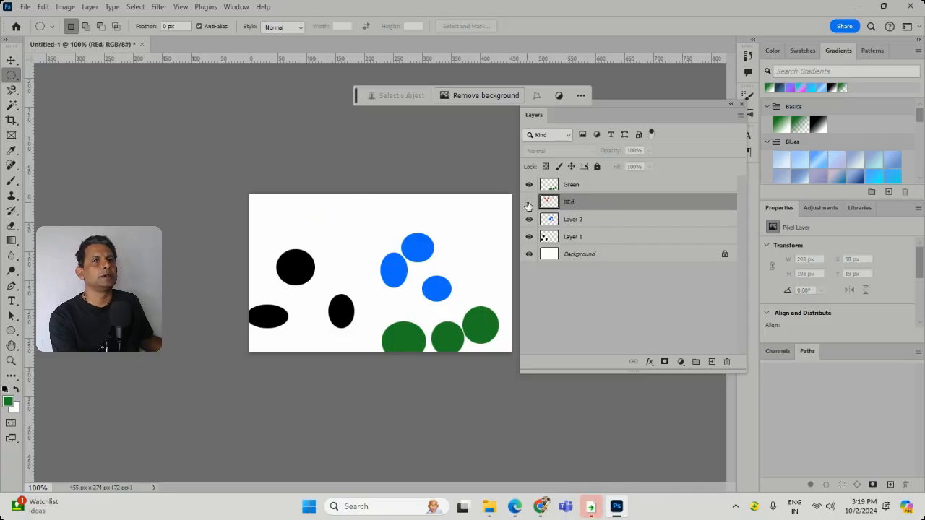
{"action": "left_click", "coordinate": [529, 202]}
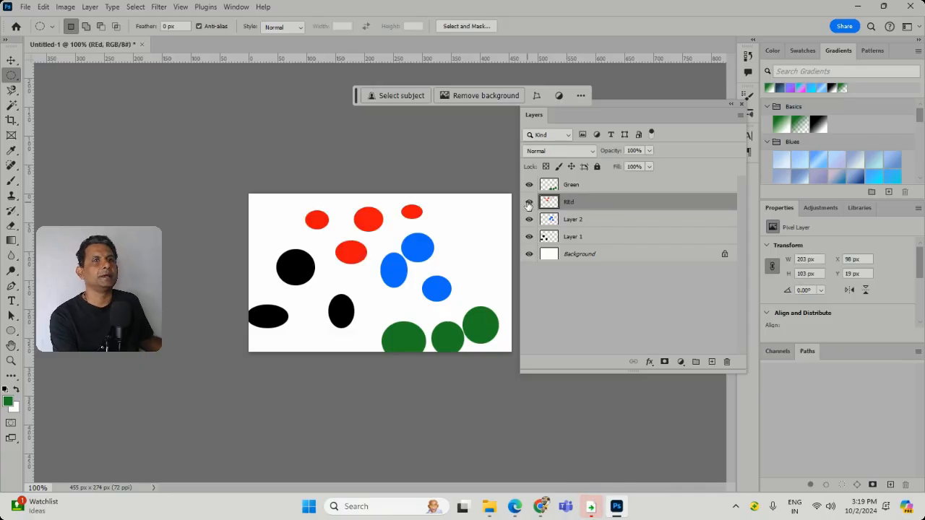
Step: Hide and show Layer 2 to check its circles, and rename it as Blue
{"action": "left_click", "coordinate": [582, 220]}
{"action": "left_click", "coordinate": [529, 219]}
{"action": "left_click", "coordinate": [529, 220]}
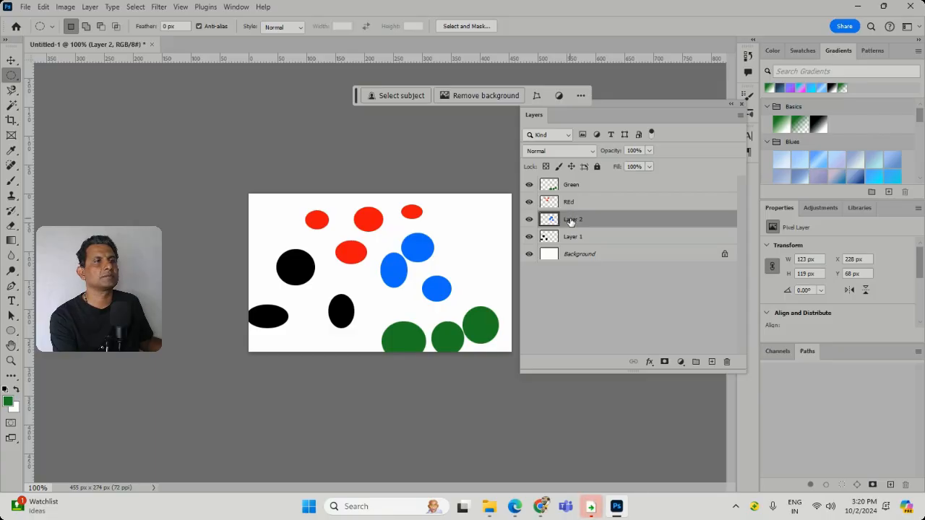
{"action": "double_click", "coordinate": [571, 219]}
{"action": "type", "text": "B"}
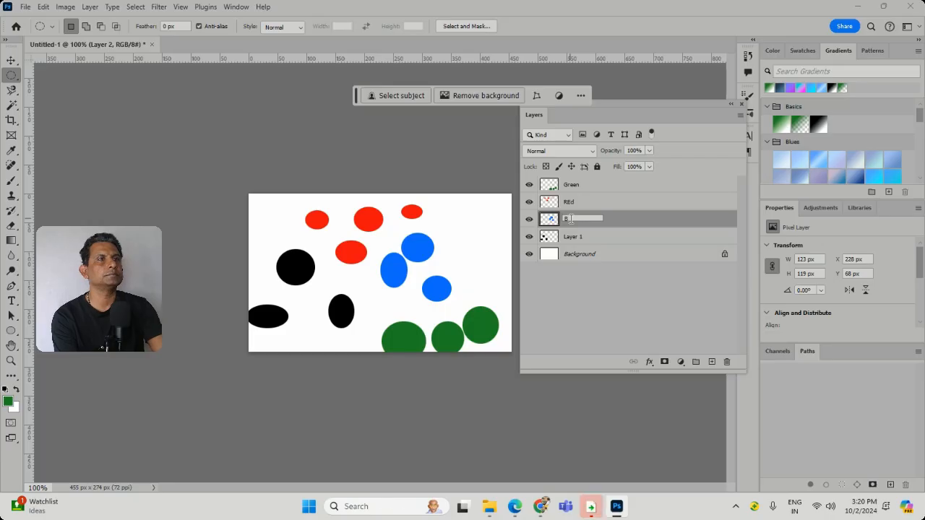
{"action": "type", "text": "lue"}
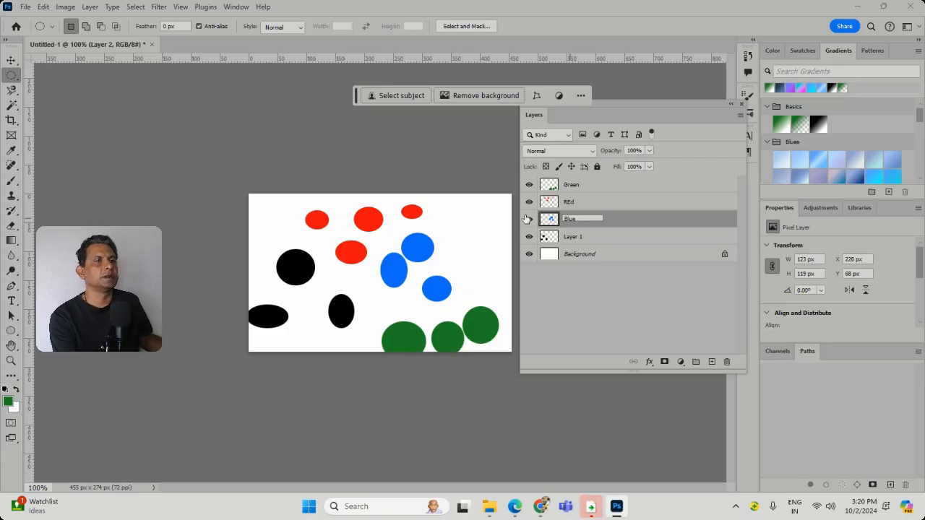
Step: Rename Layer 1 as Black
{"action": "left_click", "coordinate": [572, 237]}
{"action": "double_click", "coordinate": [571, 238]}
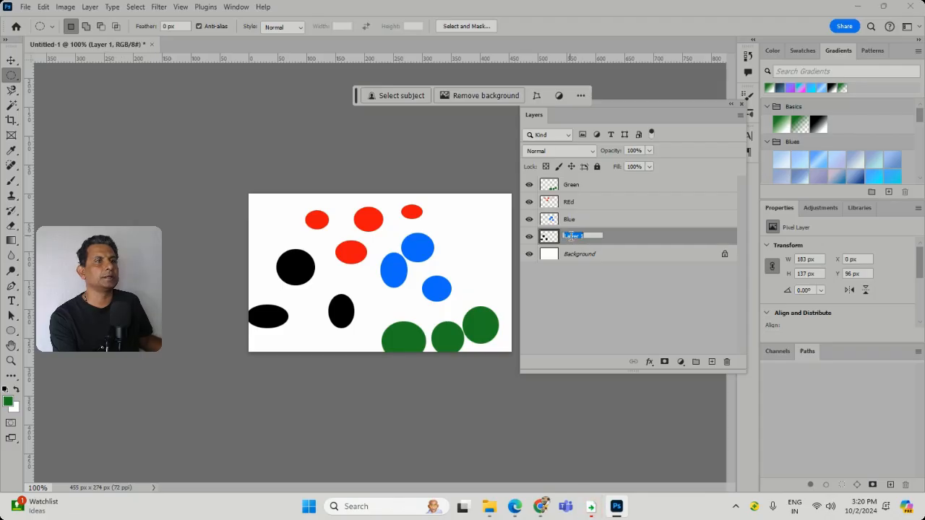
{"action": "type", "text": "Black"}
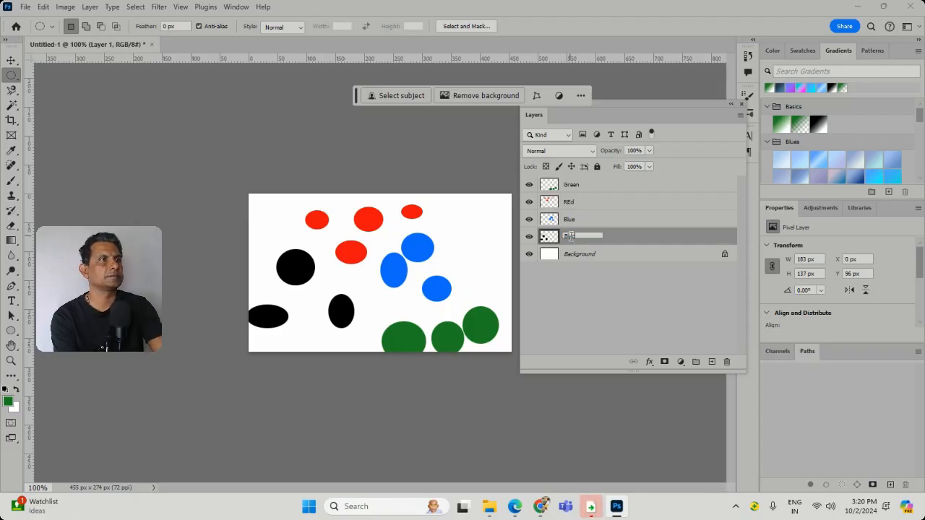
{"action": "left_click", "coordinate": [597, 297]}
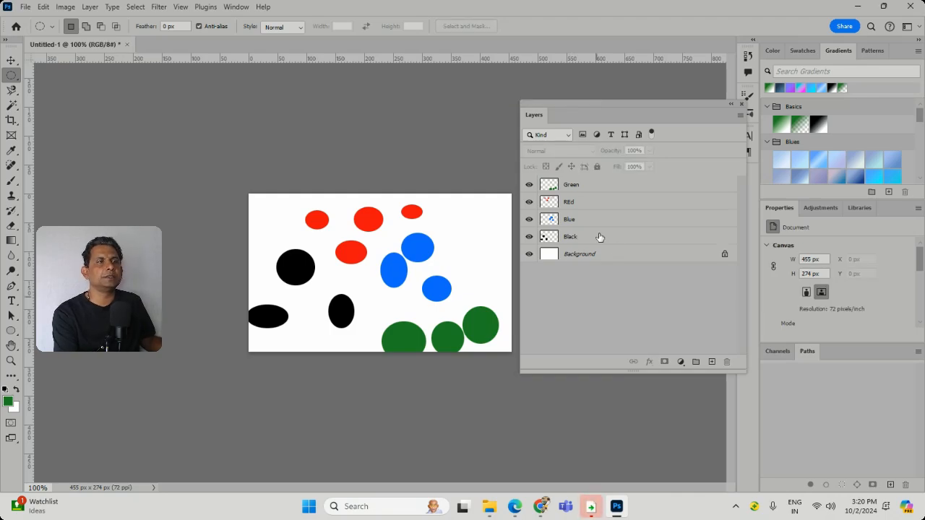
Step: Group the Green, REd, Blue and Black layers together and expand the group to show its layers
{"action": "left_click", "coordinate": [599, 237]}
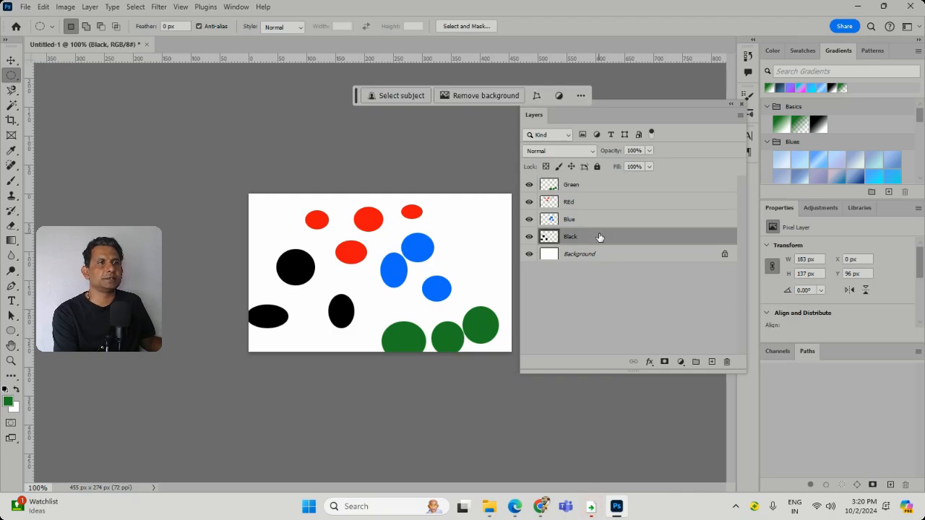
{"action": "left_click", "coordinate": [607, 190], "text": "shift"}
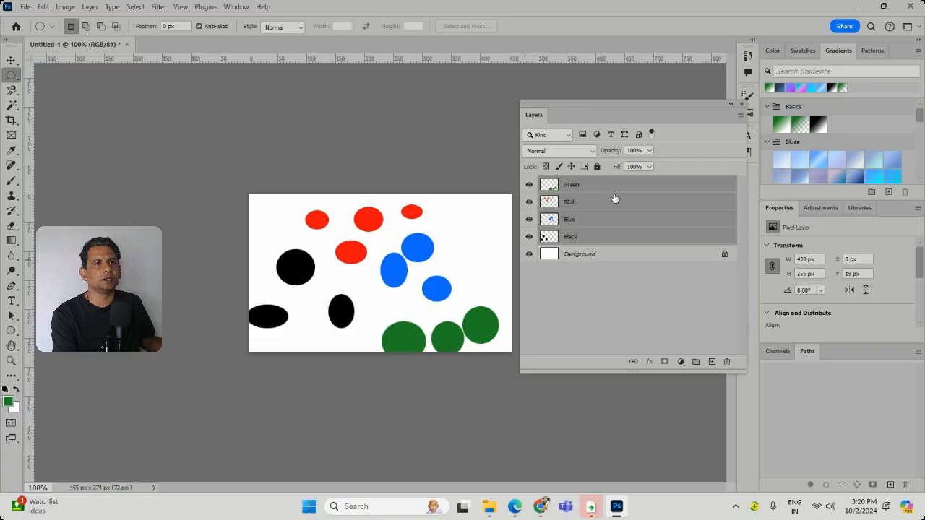
{"action": "key", "text": "ctrl+g"}
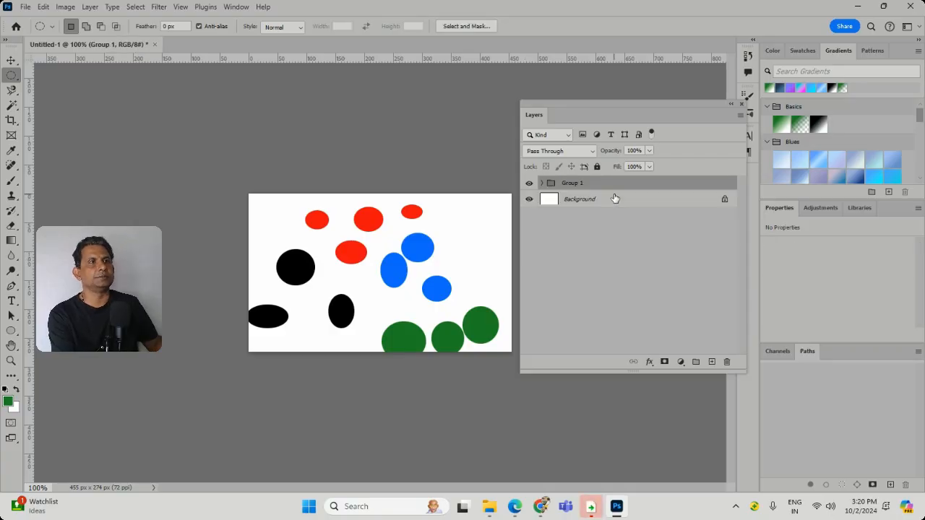
{"action": "left_click", "coordinate": [542, 185]}
{"action": "left_click", "coordinate": [542, 184]}
{"action": "left_click", "coordinate": [543, 185]}
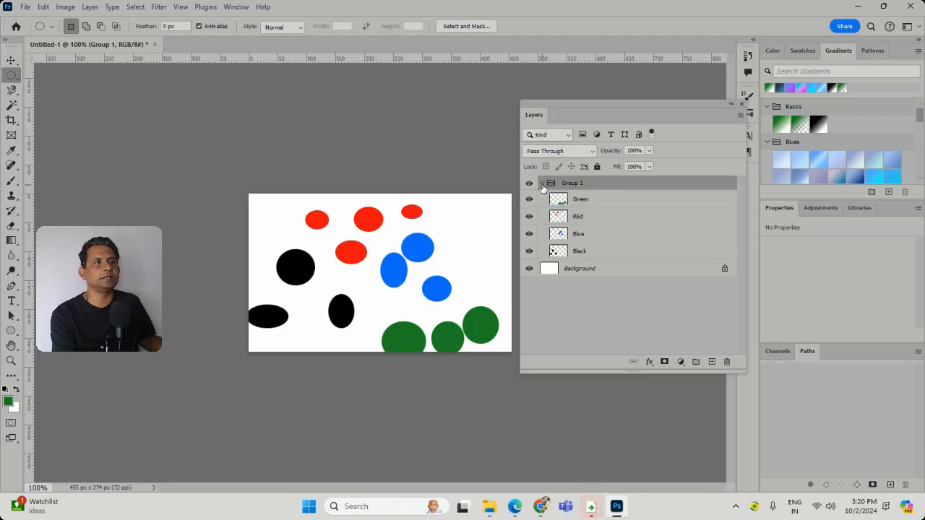
{"action": "left_click", "coordinate": [543, 184]}
{"action": "left_click", "coordinate": [543, 185]}
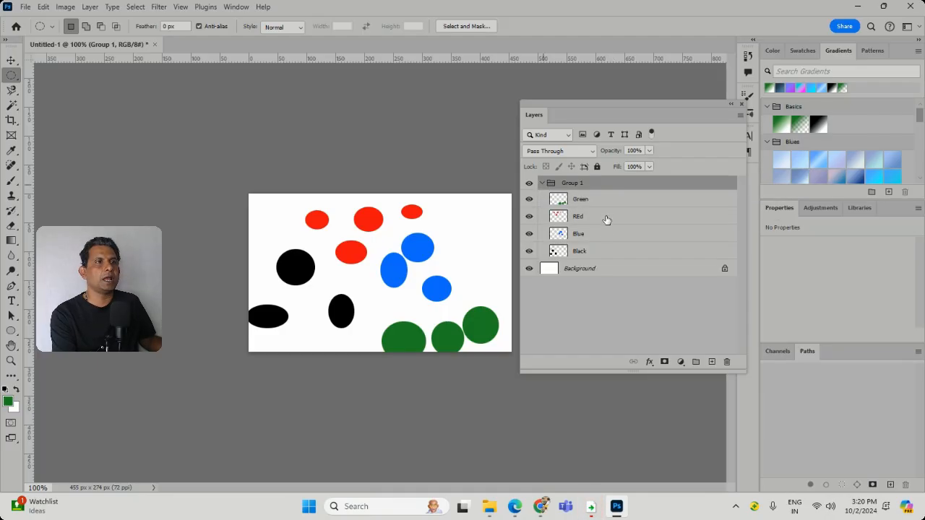
Step: Group the Blue and Black layers into a nested group inside Group 1
{"action": "left_click", "coordinate": [586, 234]}
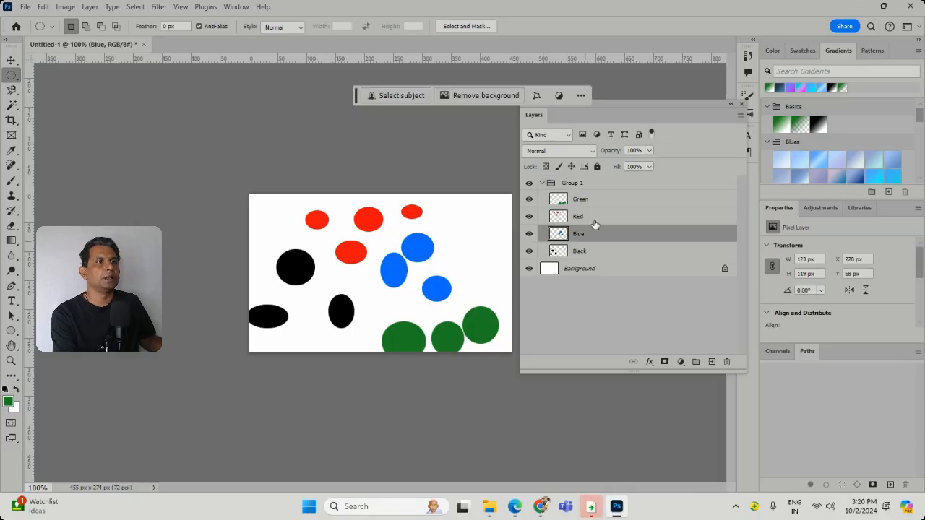
{"action": "left_click", "coordinate": [606, 252], "text": "shift"}
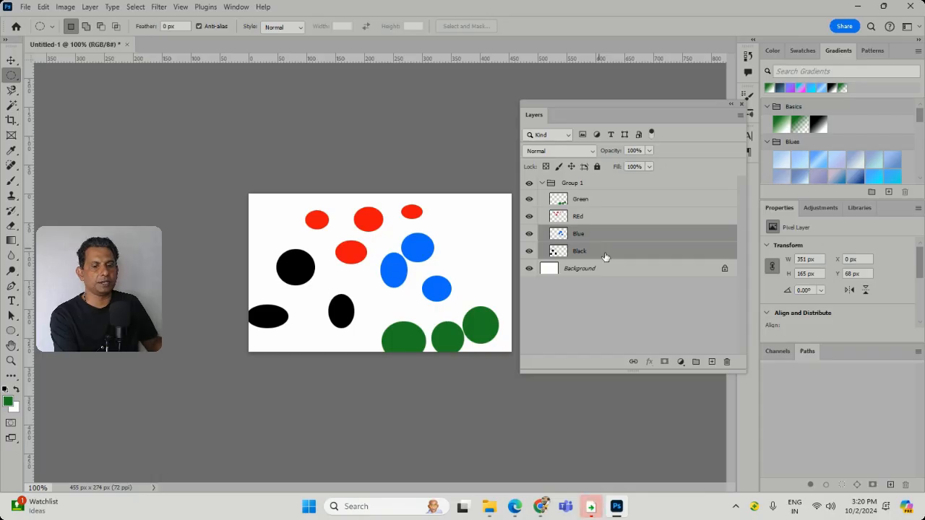
{"action": "key", "text": "ctrl+g"}
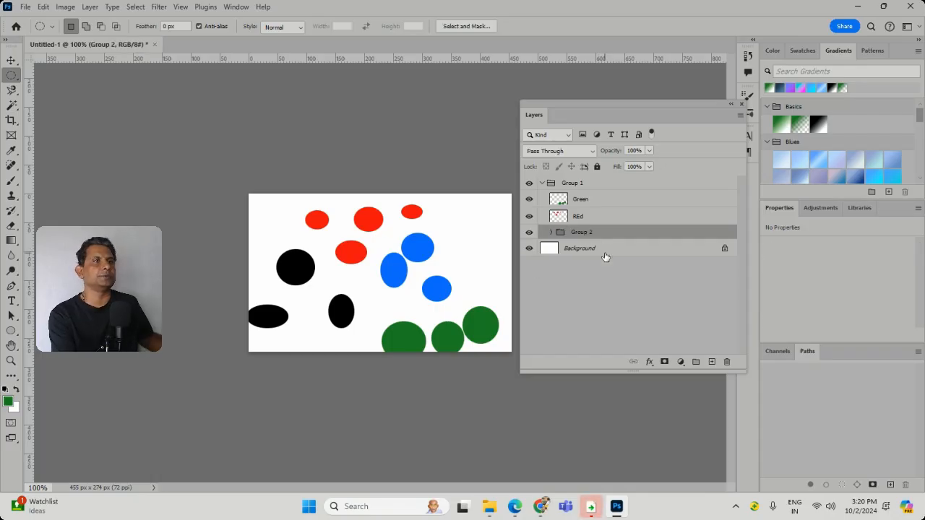
Step: Group the Green and REd layers into another nested group inside Group 1
{"action": "left_click", "coordinate": [610, 216]}
{"action": "left_click", "coordinate": [610, 205], "text": "shift"}
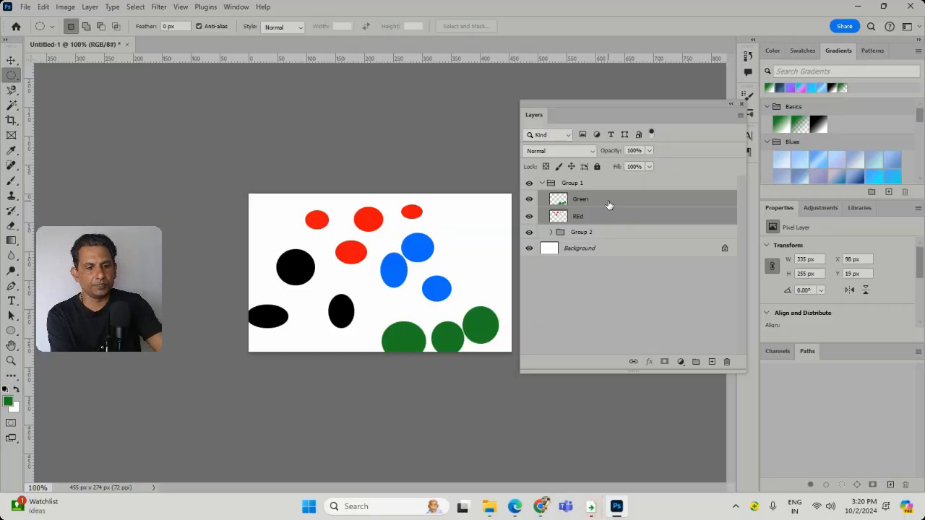
{"action": "key", "text": "ctrl+g"}
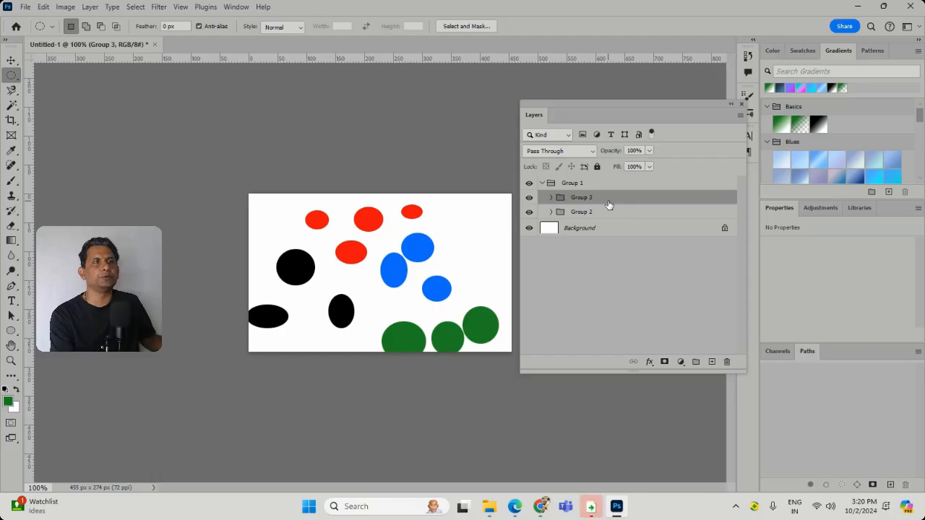
Step: Rename the outer group, Group 1, as "circle group"
{"action": "left_click", "coordinate": [579, 186]}
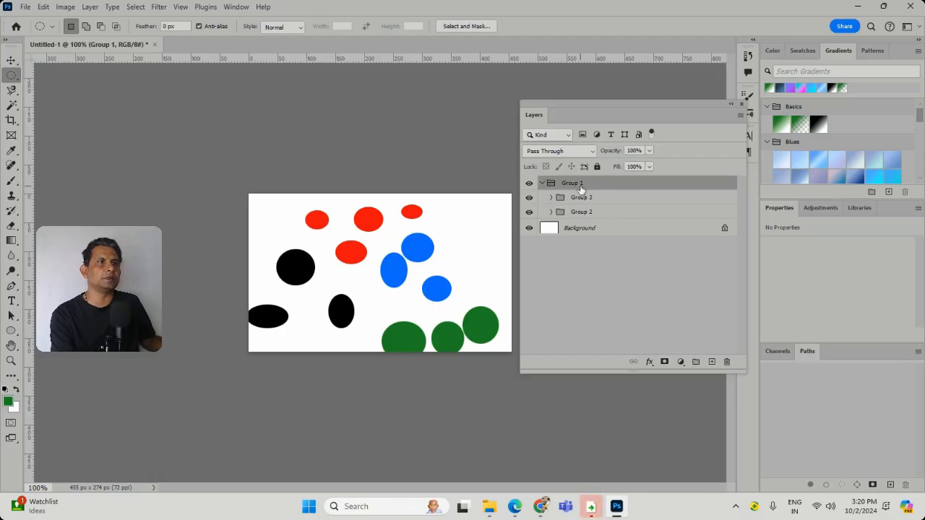
{"action": "double_click", "coordinate": [579, 185]}
{"action": "type", "text": "c"}
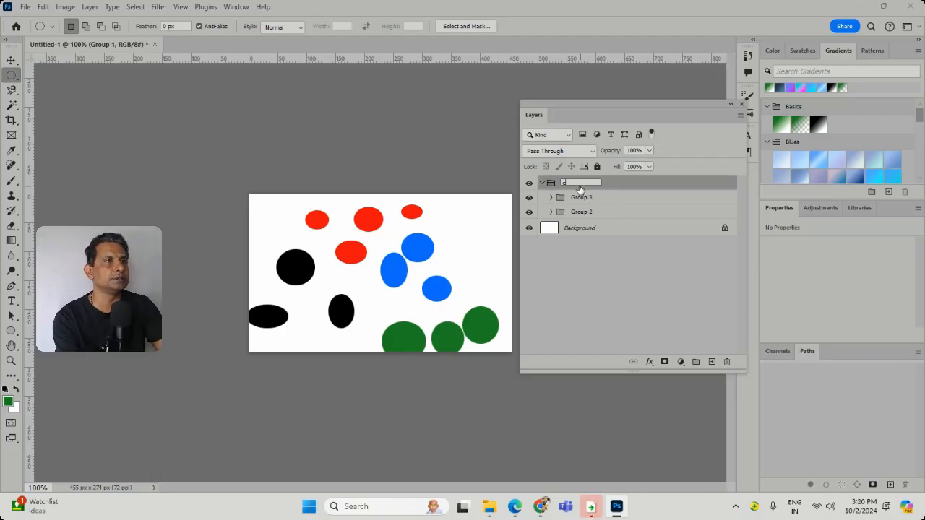
{"action": "type", "text": "ircle group"}
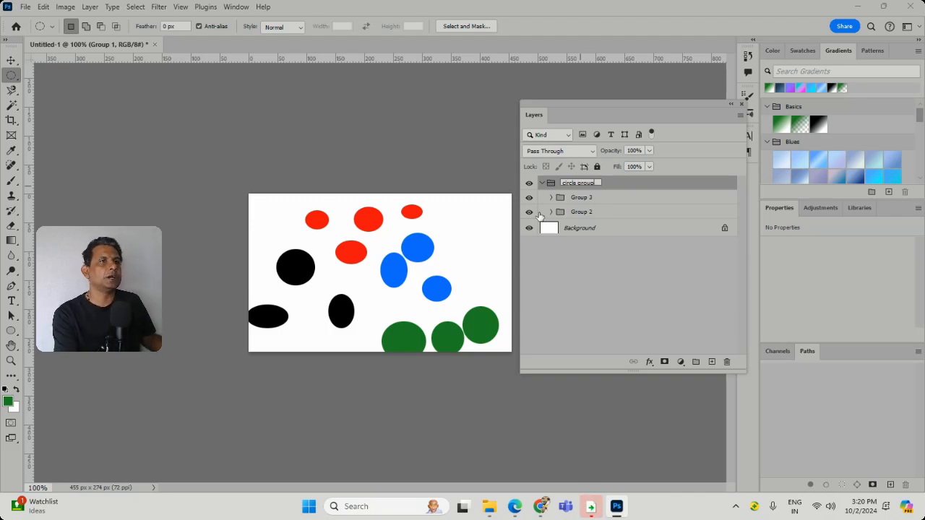
{"action": "left_click", "coordinate": [638, 259]}
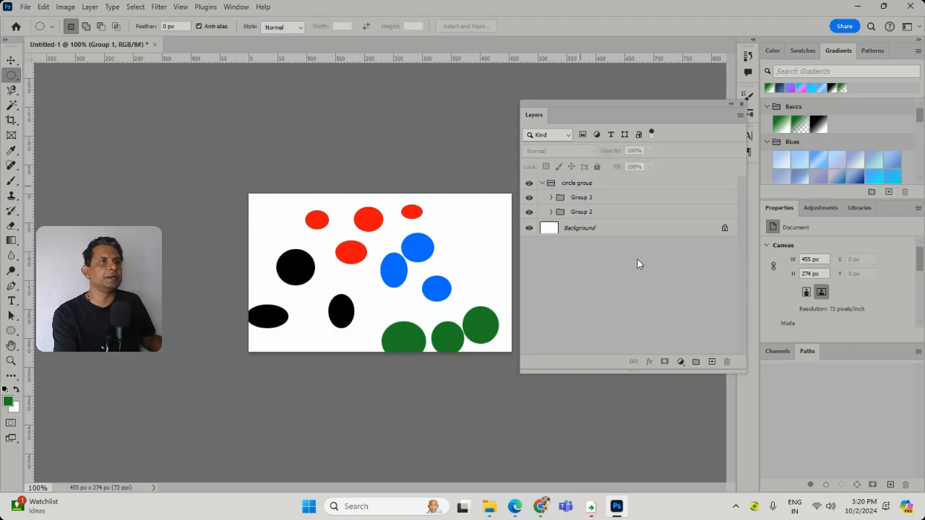
Step: Examine the circle group by hiding and showing all its circles and collapsing and expanding its contents
{"action": "left_click", "coordinate": [532, 184]}
{"action": "left_click", "coordinate": [532, 184]}
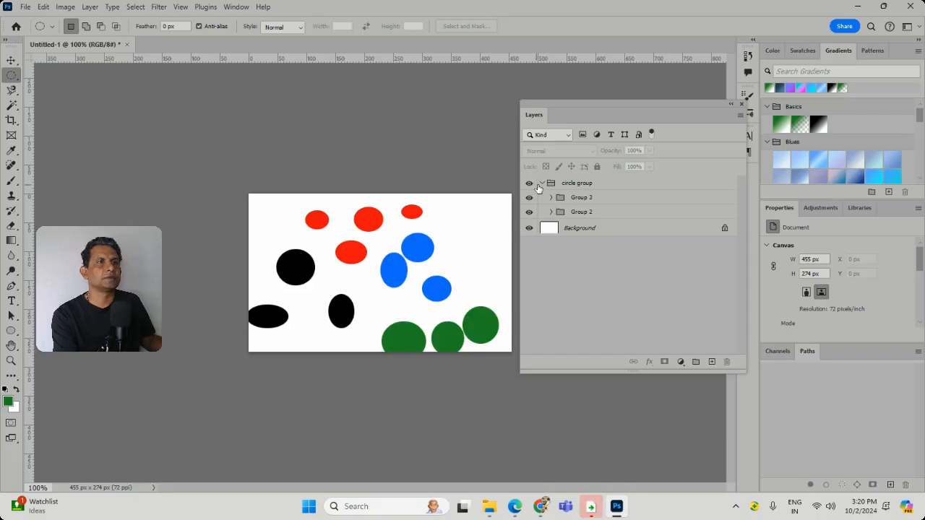
{"action": "left_click", "coordinate": [542, 184]}
{"action": "left_click", "coordinate": [529, 185]}
{"action": "left_click", "coordinate": [528, 185]}
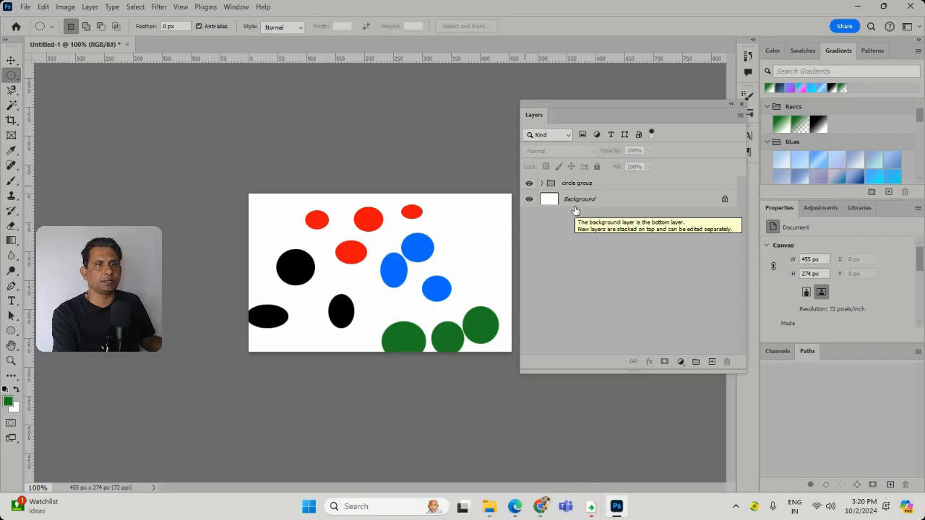
{"action": "left_click", "coordinate": [542, 184]}
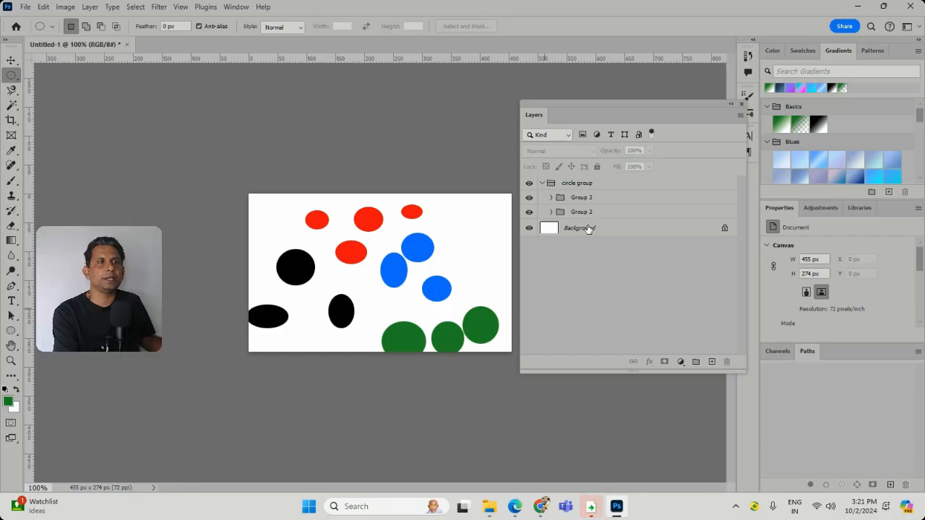
Step: Examine the nesting of the circle group by expanding and collapsing it and its Group 3
{"action": "left_click", "coordinate": [550, 197]}
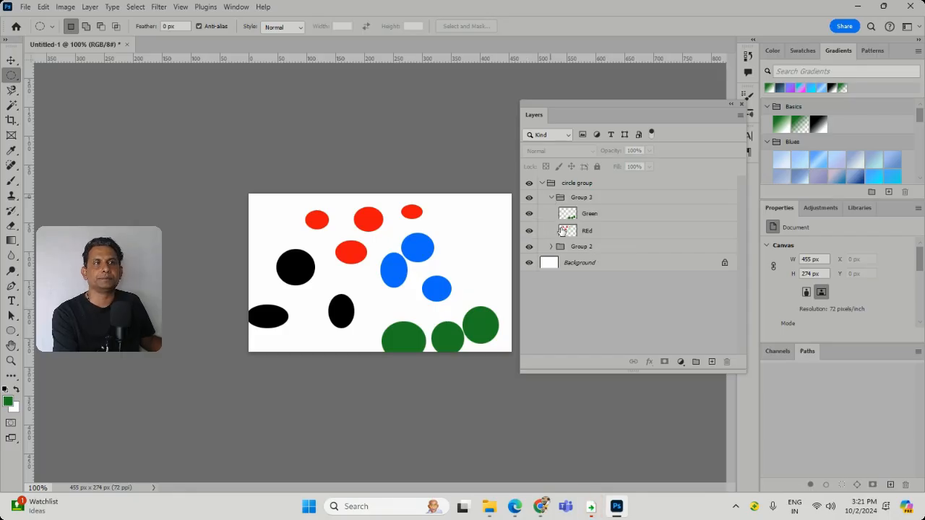
{"action": "left_click", "coordinate": [563, 232]}
{"action": "left_click", "coordinate": [550, 195]}
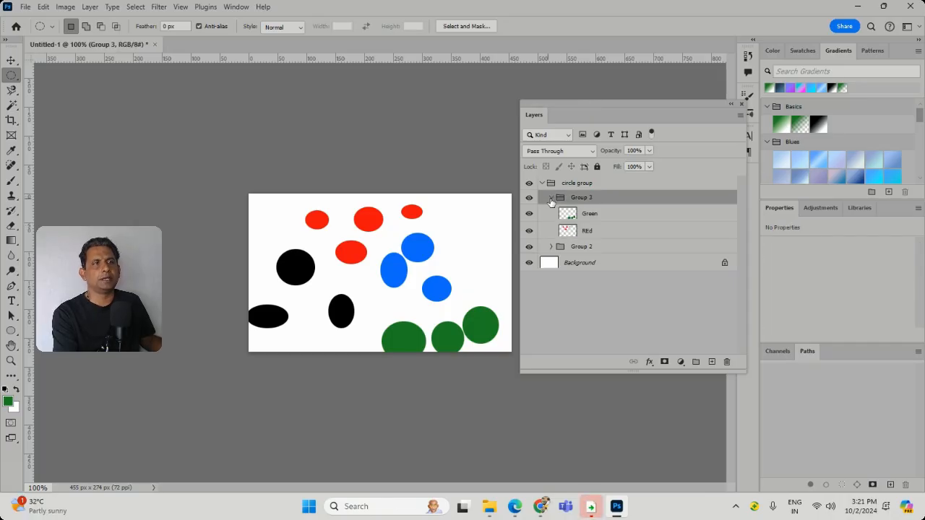
{"action": "left_click", "coordinate": [551, 198]}
{"action": "left_click", "coordinate": [543, 183]}
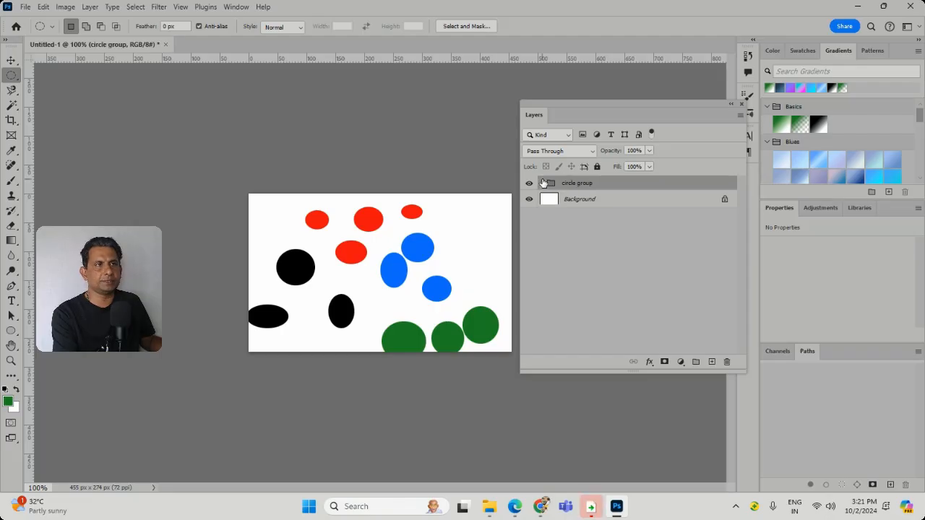
{"action": "left_click", "coordinate": [543, 183]}
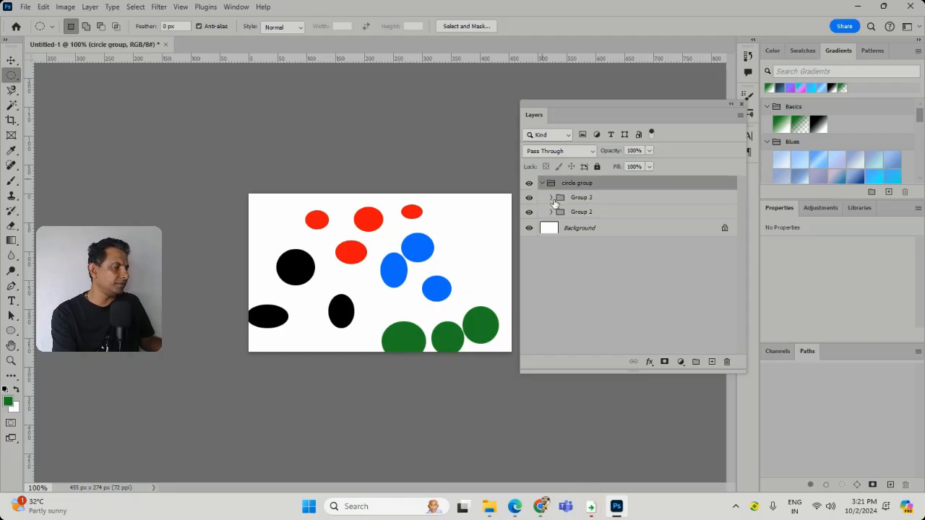
{"action": "left_click", "coordinate": [553, 197]}
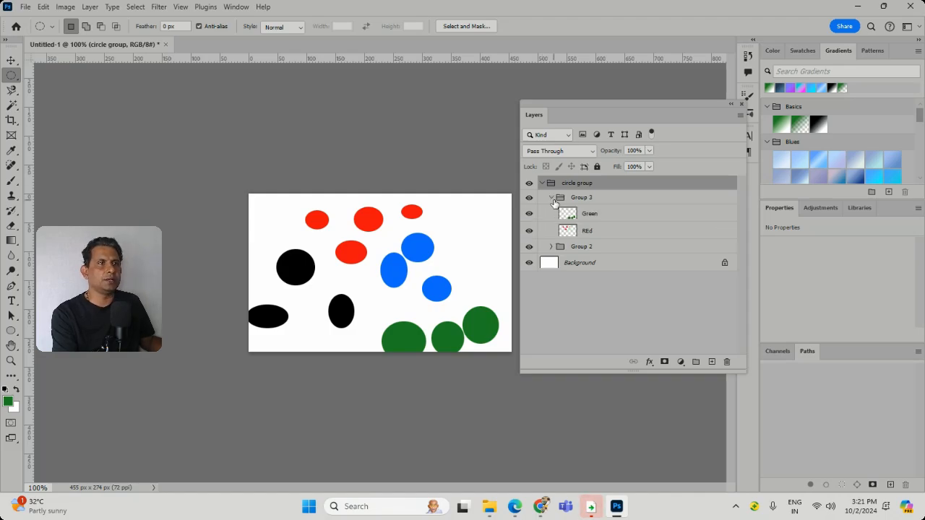
{"action": "left_click", "coordinate": [552, 198]}
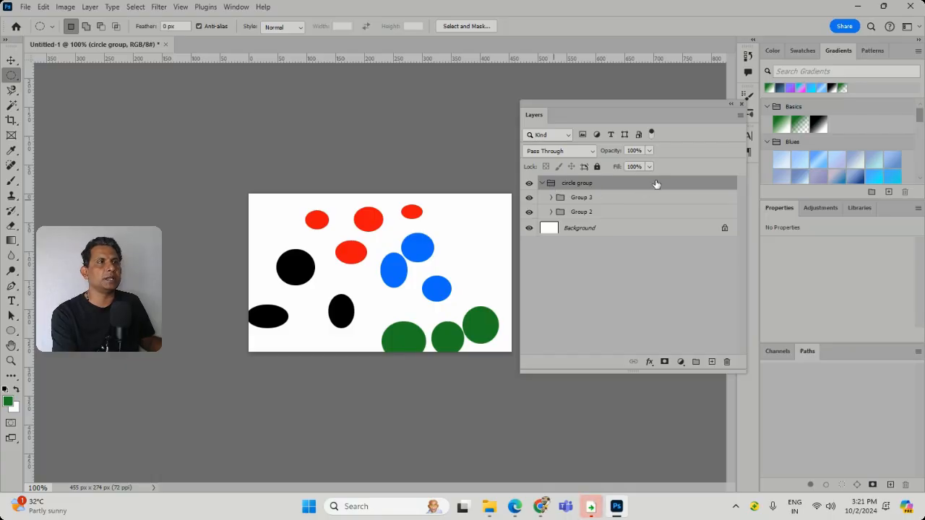
Step: Lock the entire circle group and try to paint on its Green layer with the Brush tool
{"action": "left_click", "coordinate": [597, 167]}
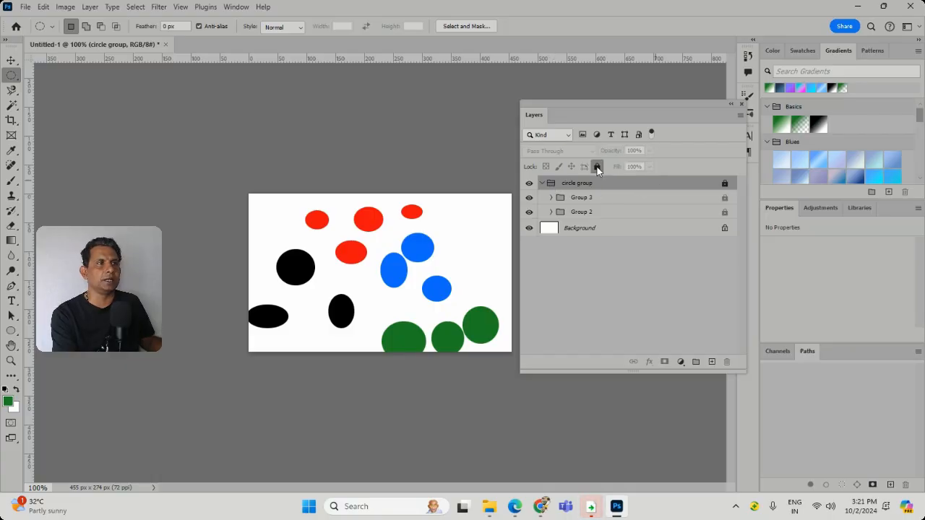
{"action": "left_click", "coordinate": [11, 181]}
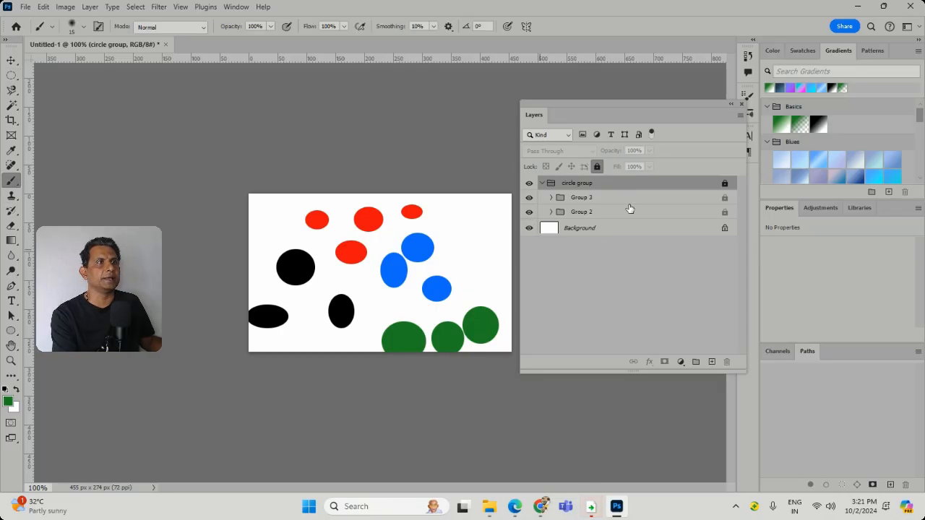
{"action": "left_click", "coordinate": [548, 212]}
{"action": "left_click", "coordinate": [551, 197]}
{"action": "left_click", "coordinate": [587, 213]}
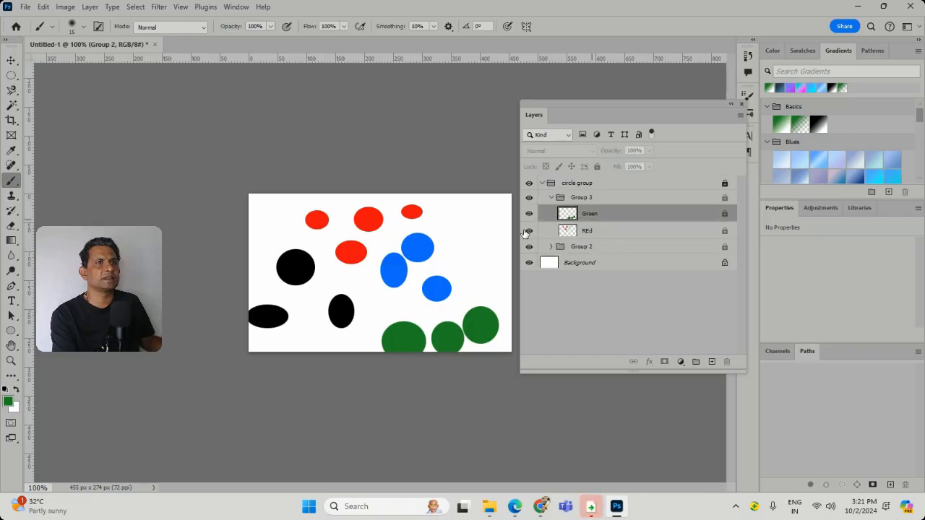
{"action": "left_click", "coordinate": [450, 235]}
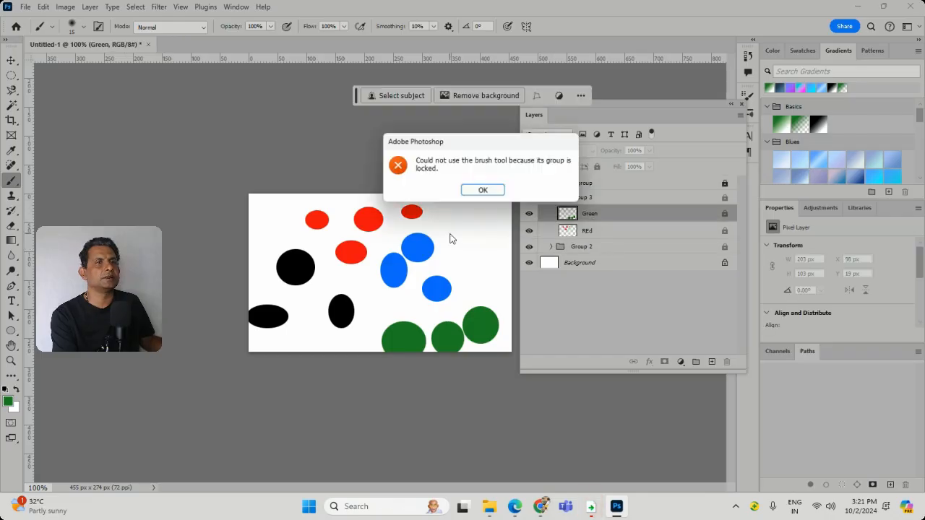
{"action": "left_click", "coordinate": [480, 190]}
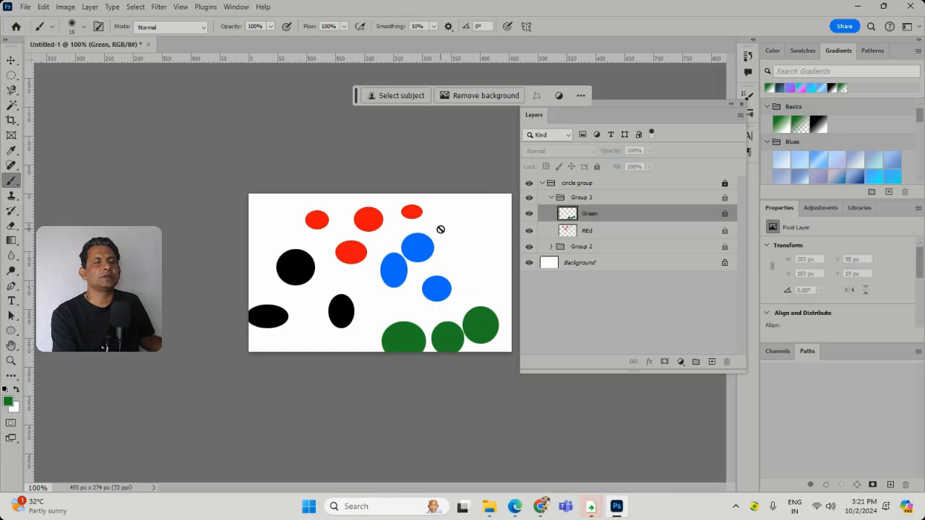
Step: Try to paint on the REd layer inside the locked circle group with the Brush tool
{"action": "left_click", "coordinate": [605, 232]}
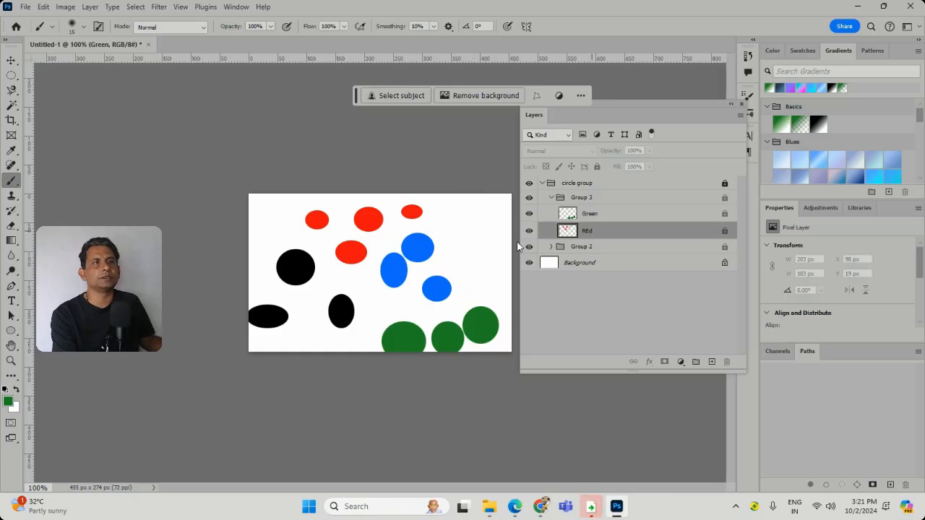
{"action": "left_click", "coordinate": [471, 254]}
{"action": "left_click", "coordinate": [481, 190]}
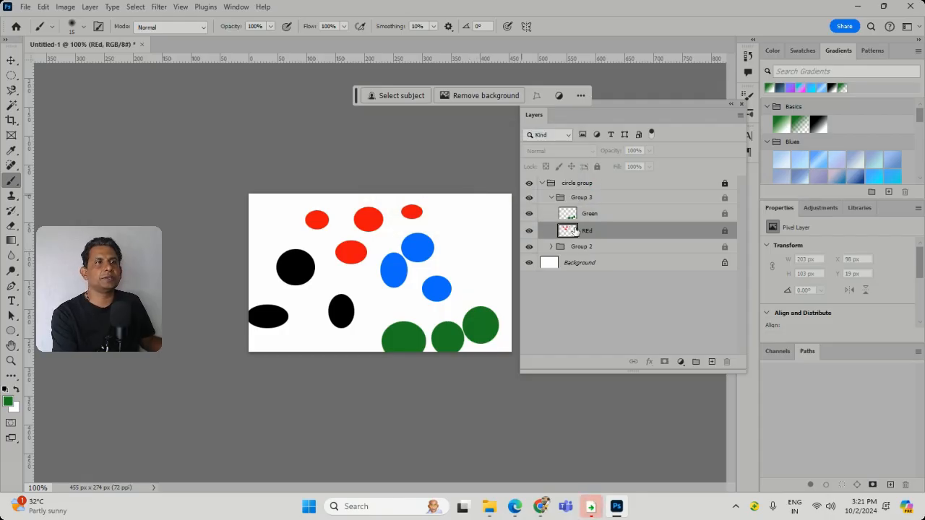
Step: Unlock the circle group and paint a short green diagonal brush stroke on the REd layer, in the blank area right of the blue circles
{"action": "left_click", "coordinate": [548, 187]}
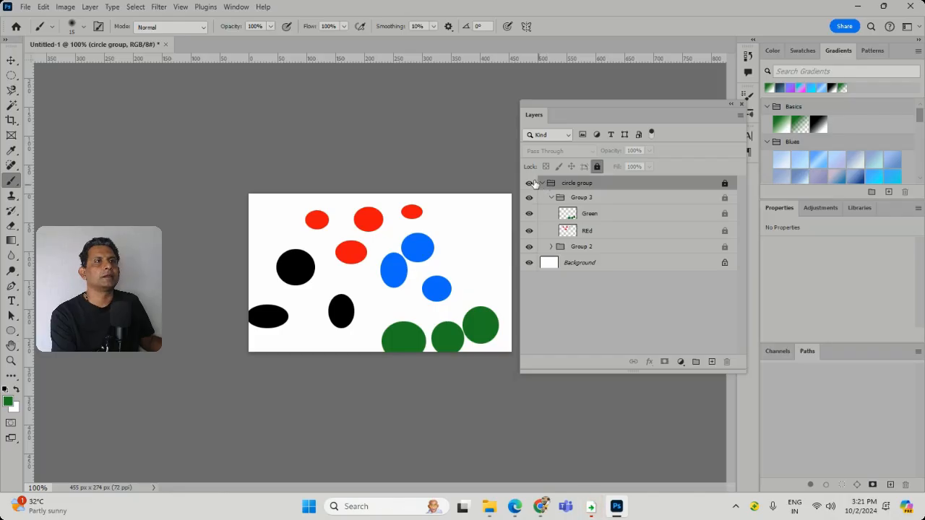
{"action": "left_click", "coordinate": [725, 185]}
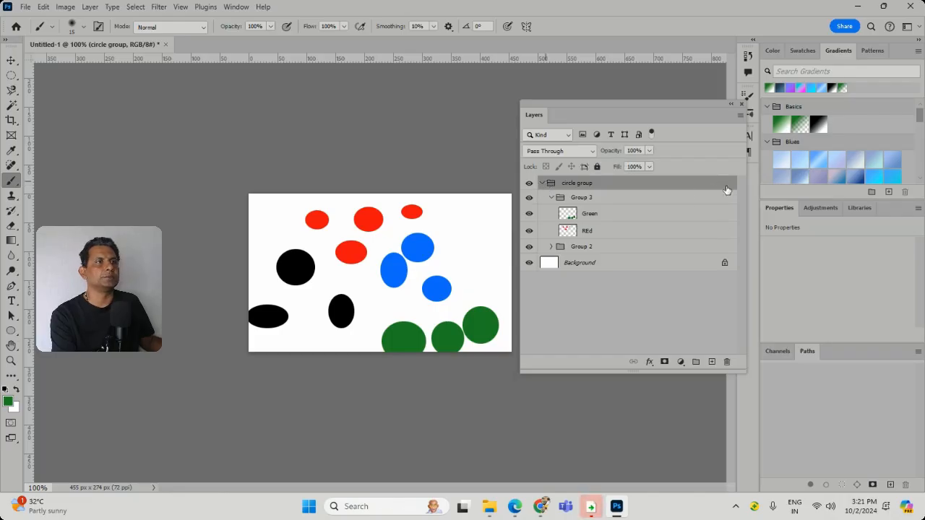
{"action": "left_click", "coordinate": [639, 215]}
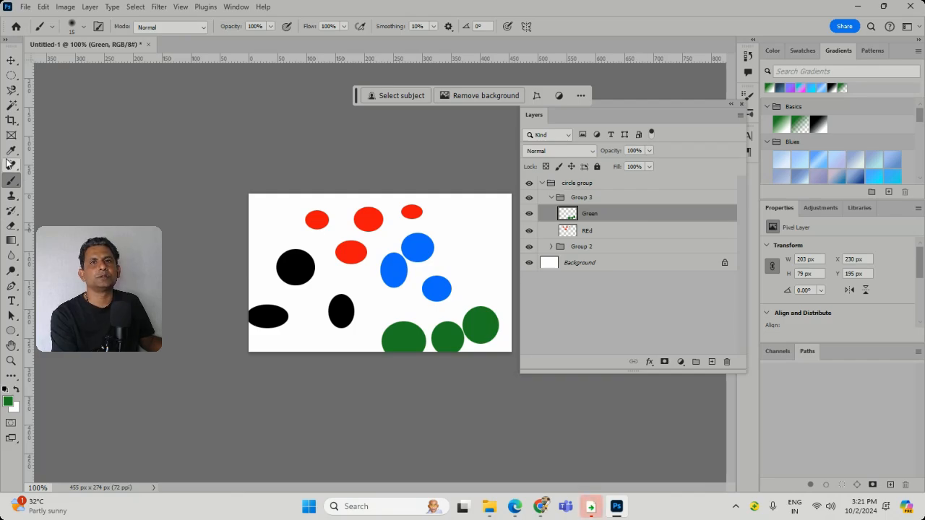
{"action": "left_click", "coordinate": [586, 231]}
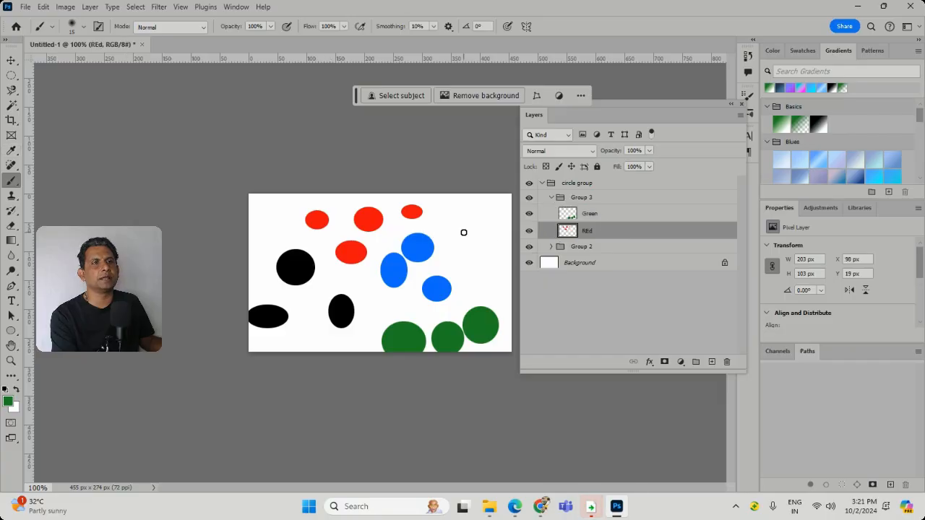
{"action": "left_click_drag", "start_coordinate": [480, 229], "coordinate": [468, 243]}
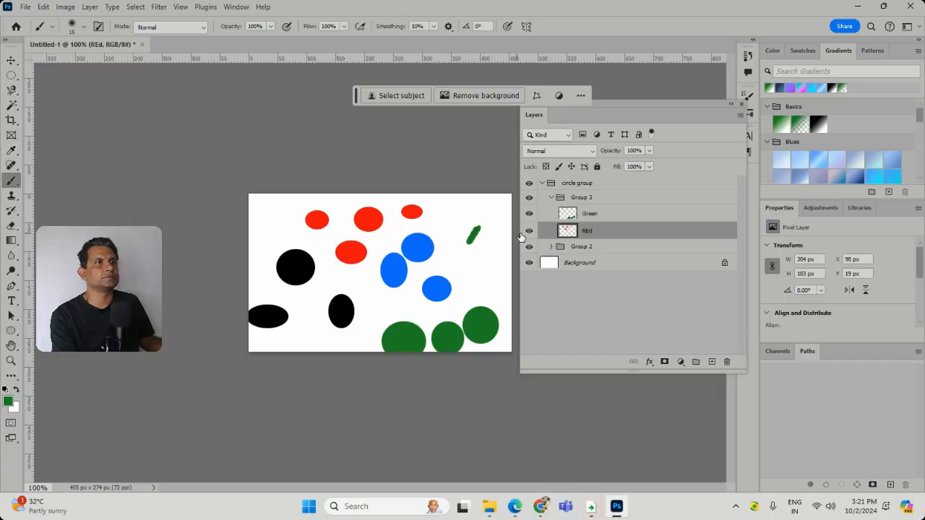
Step: Hide and show the REd layer twice to check which layer holds the new brush stroke
{"action": "left_click", "coordinate": [529, 232]}
{"action": "left_click", "coordinate": [529, 231]}
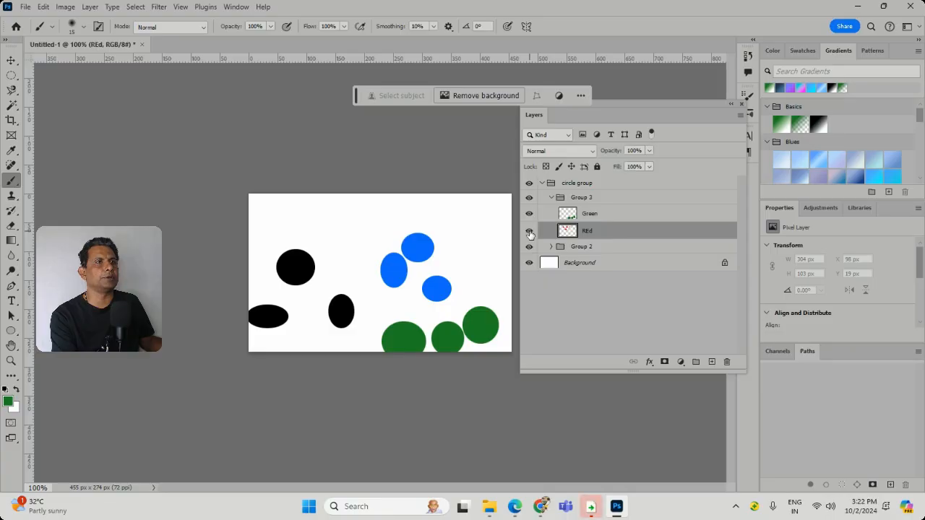
{"action": "left_click", "coordinate": [529, 232]}
{"action": "left_click", "coordinate": [529, 232]}
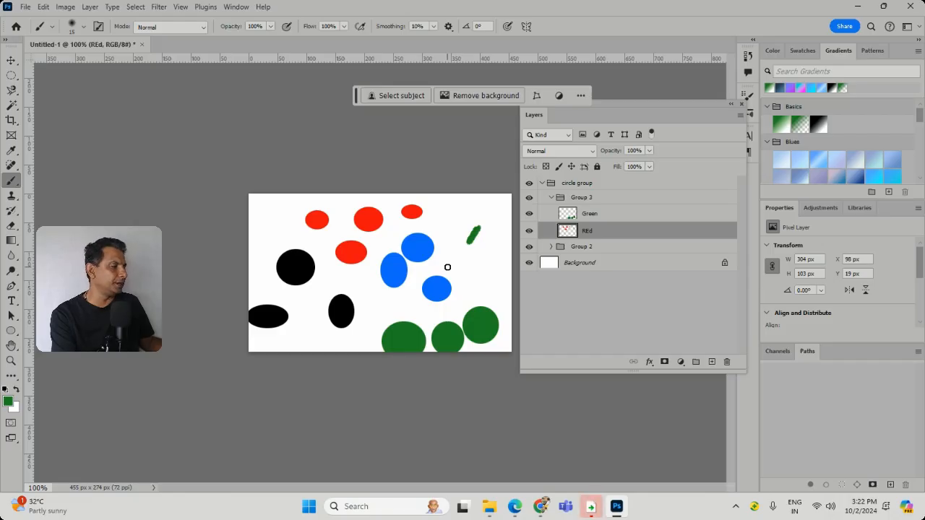
Step: Collapse Group 3 and ungroup the outer circle group, keeping its nested groups
{"action": "left_click", "coordinate": [607, 202]}
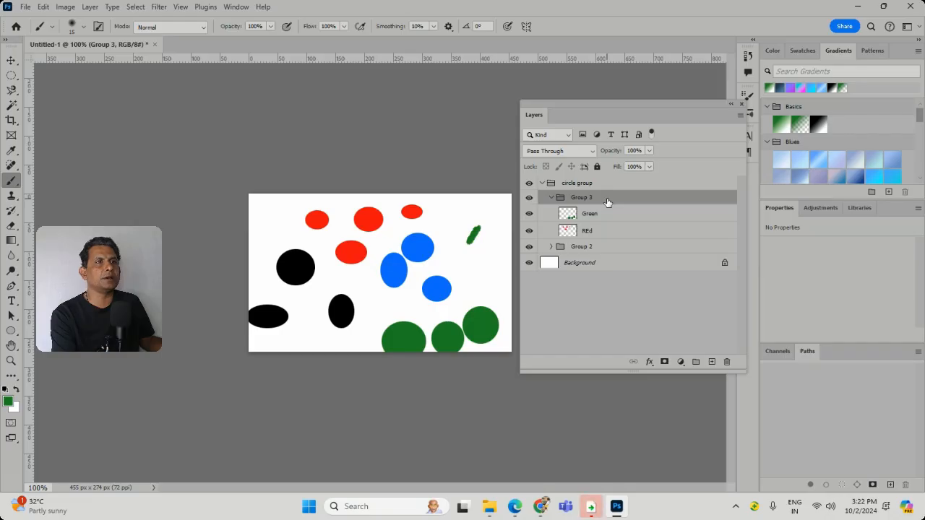
{"action": "left_click", "coordinate": [551, 198]}
{"action": "left_click", "coordinate": [546, 188]}
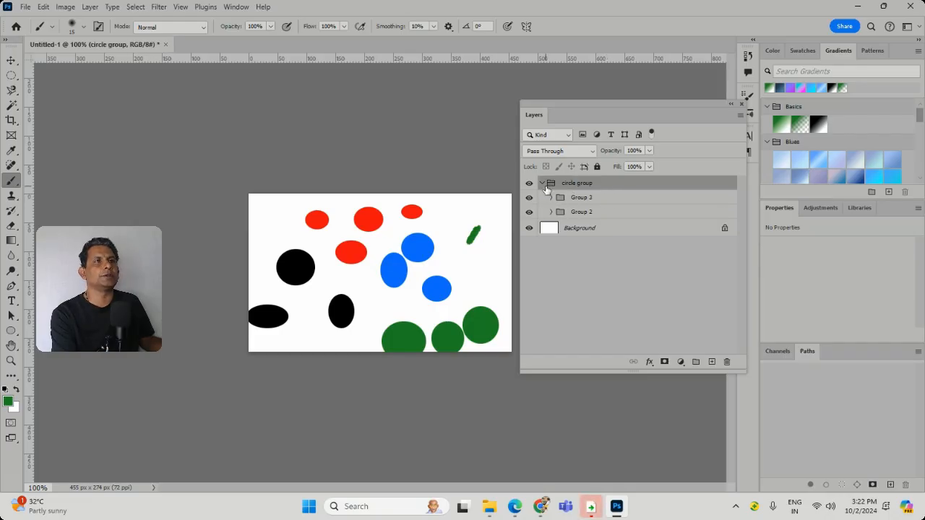
{"action": "left_click", "coordinate": [542, 184]}
{"action": "left_click", "coordinate": [542, 184]}
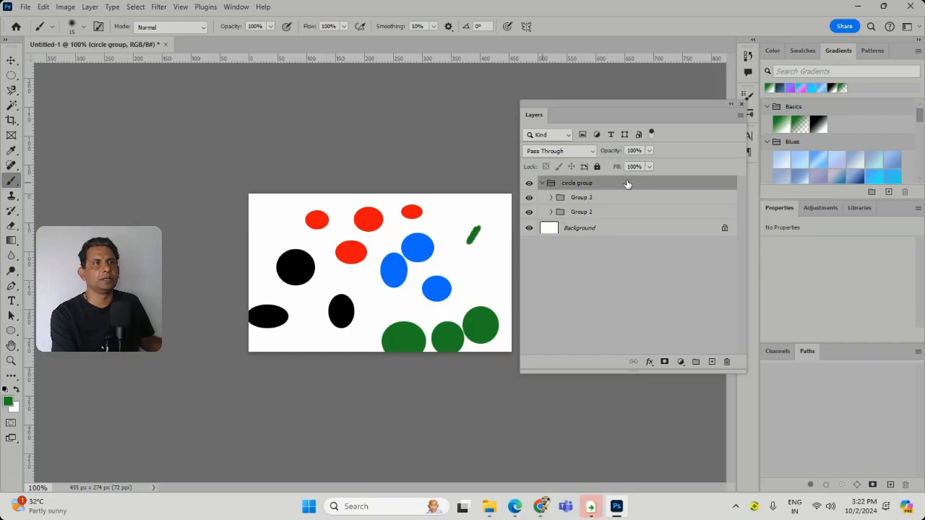
{"action": "right_click", "coordinate": [627, 183]}
{"action": "left_click", "coordinate": [594, 184]}
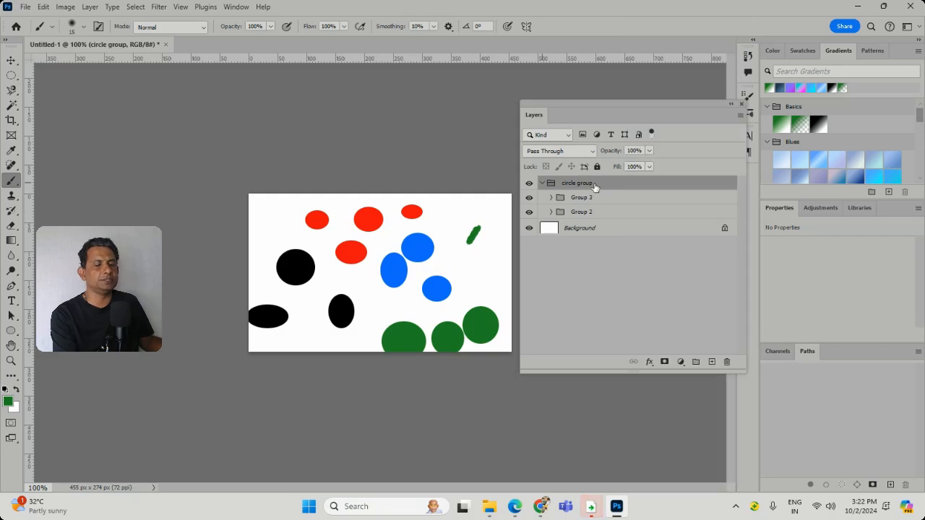
{"action": "right_click", "coordinate": [594, 185]}
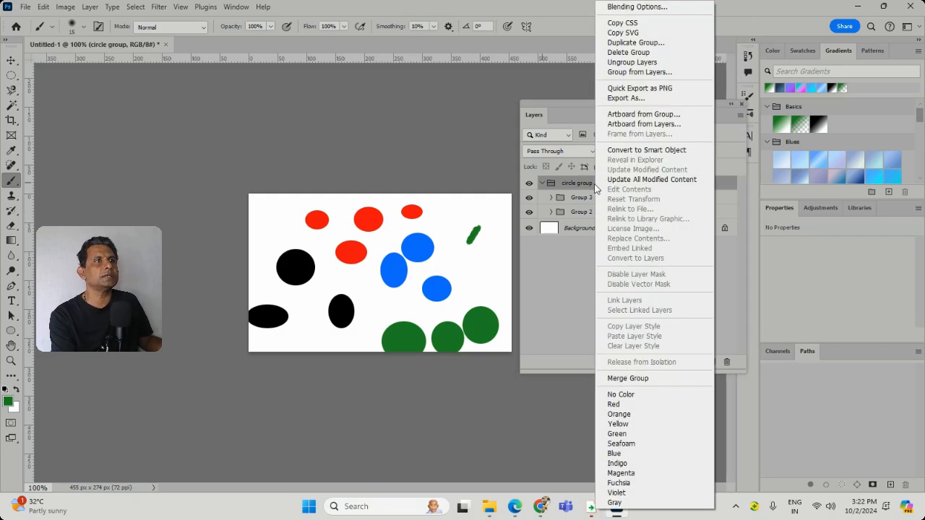
{"action": "left_click", "coordinate": [637, 62]}
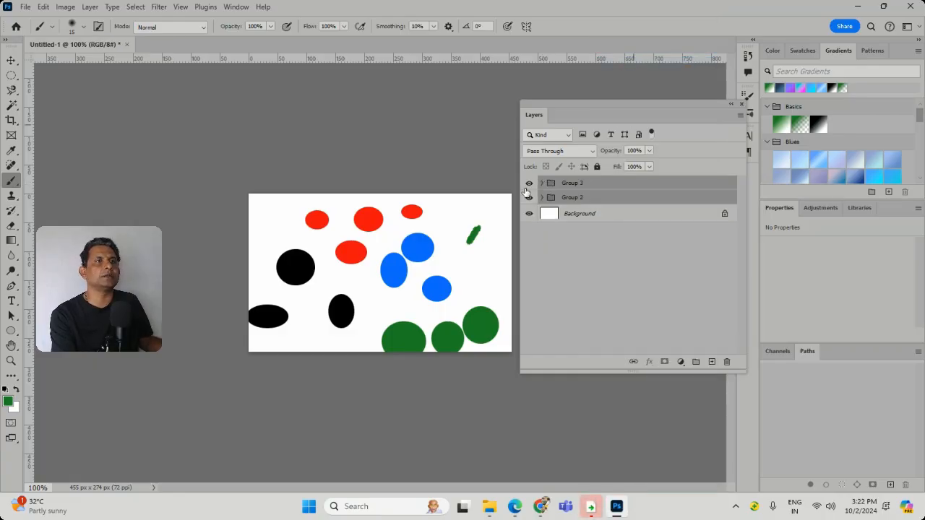
Step: Check the contents of Group 3 and Group 2 by expanding and collapsing each
{"action": "left_click", "coordinate": [542, 184]}
{"action": "left_click", "coordinate": [542, 183]}
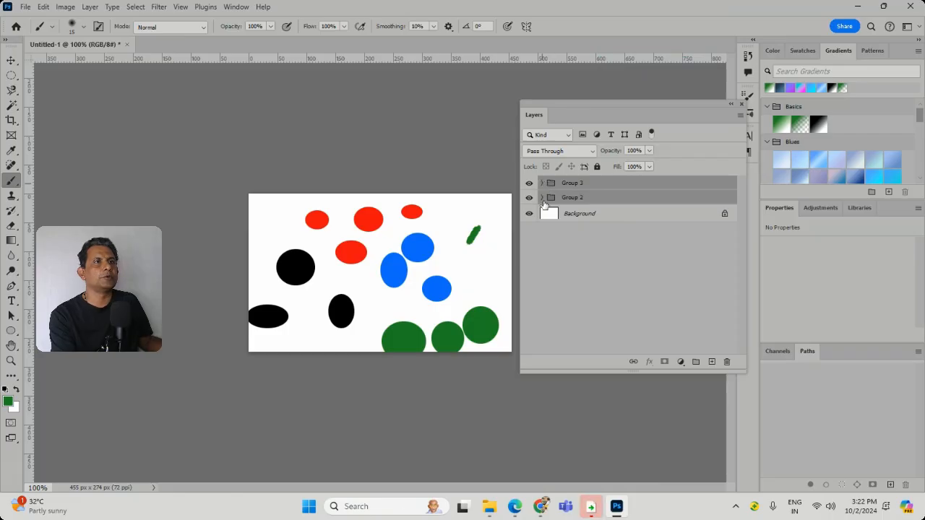
{"action": "left_click", "coordinate": [543, 198]}
{"action": "left_click", "coordinate": [542, 198]}
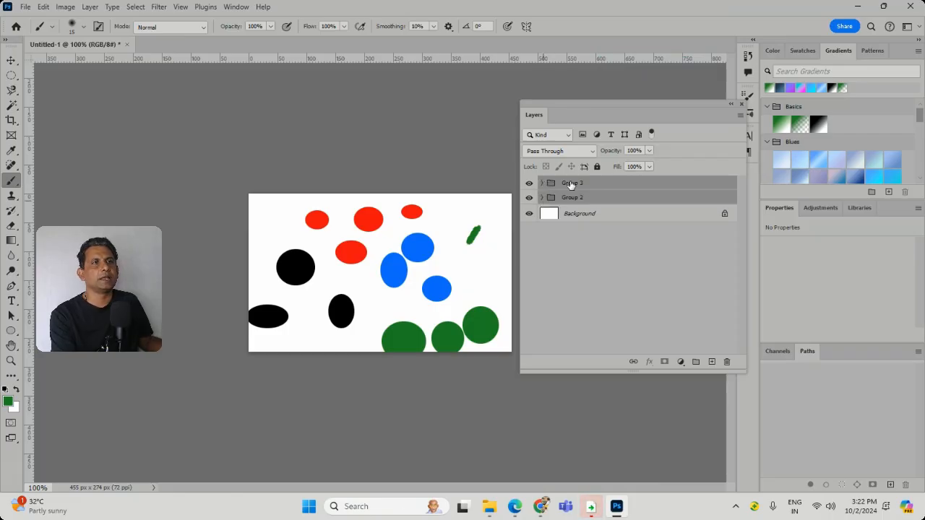
Step: Delete Group 3 together with its contents, and undo the deletion after expanding Group 2
{"action": "right_click", "coordinate": [571, 185]}
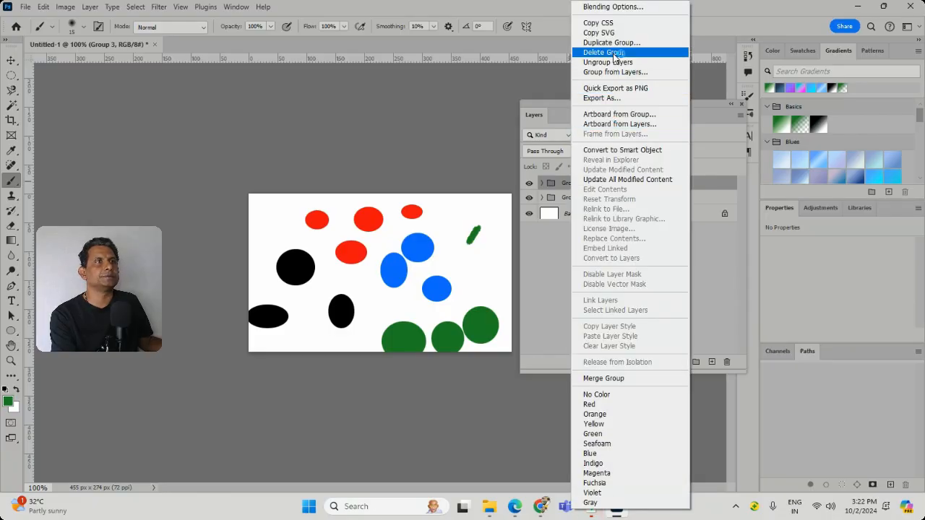
{"action": "left_click", "coordinate": [613, 52]}
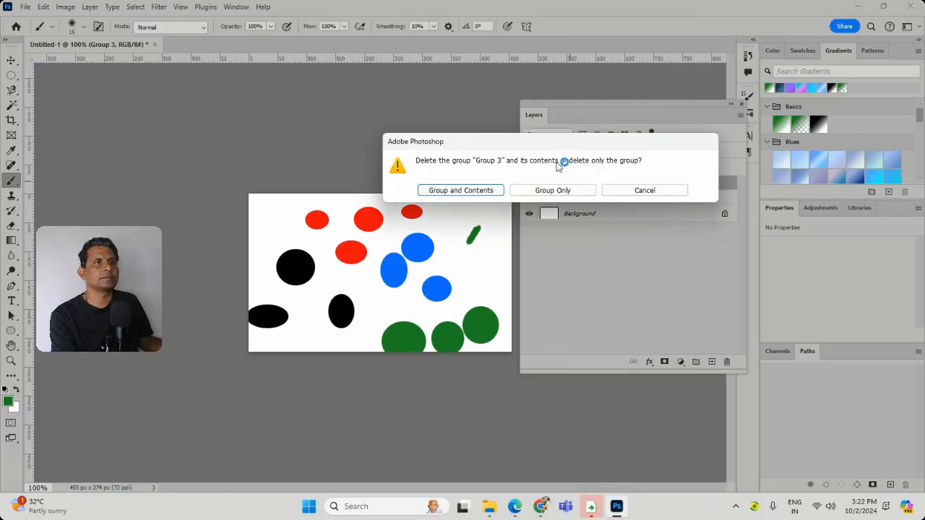
{"action": "left_click", "coordinate": [498, 190]}
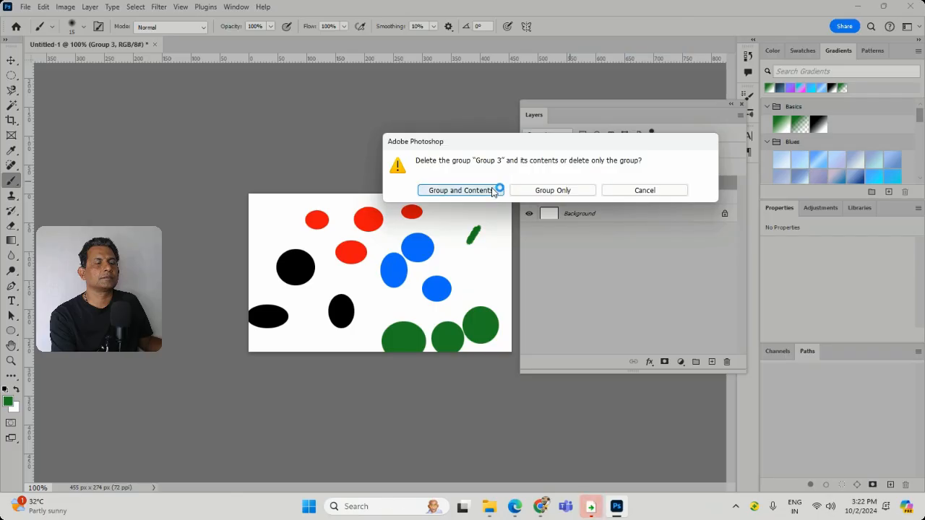
{"action": "left_click", "coordinate": [543, 184]}
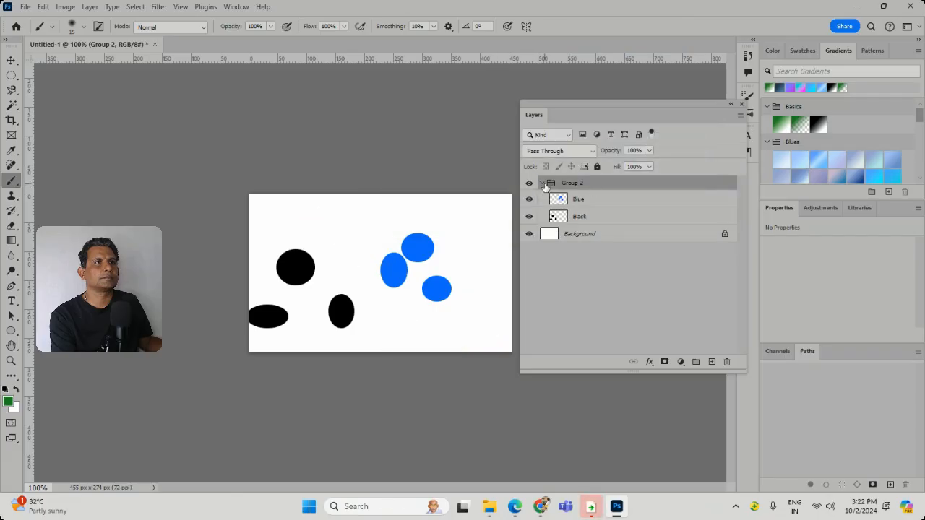
{"action": "key", "text": "ctrl+z"}
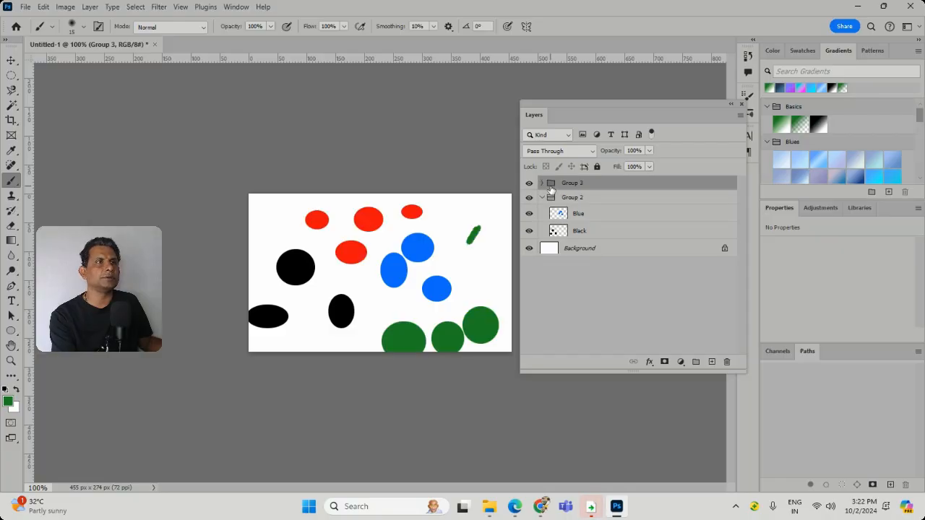
Step: Ungroup Group 3, keeping its Green and REd layers
{"action": "right_click", "coordinate": [571, 186]}
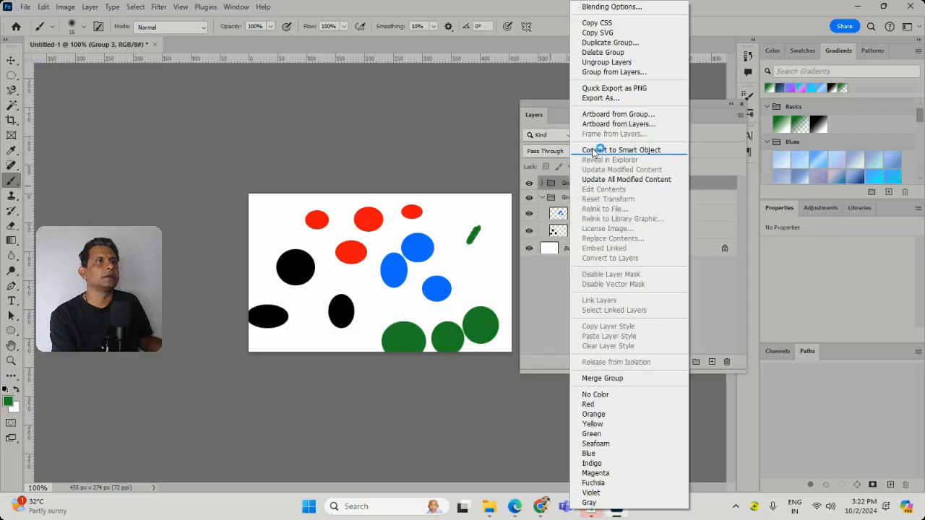
{"action": "left_click", "coordinate": [611, 64]}
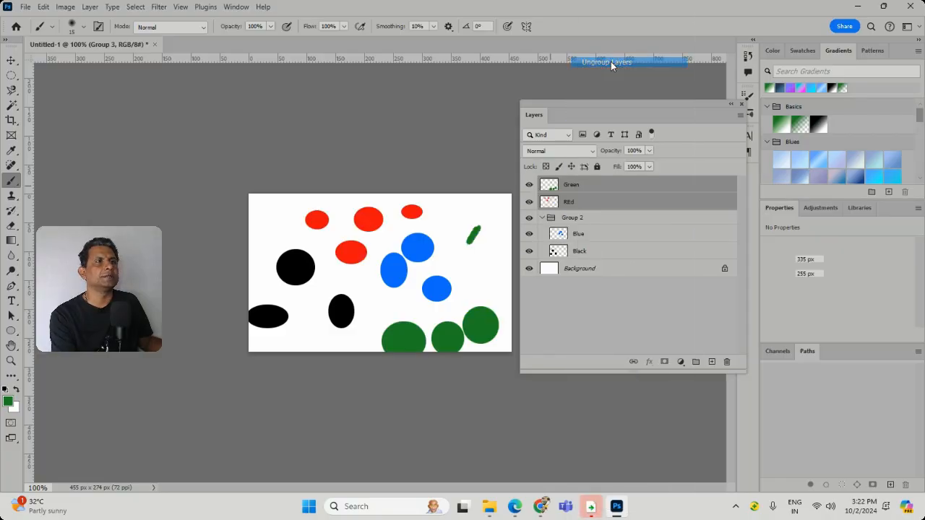
Step: Ungroup Group 2, keeping its Blue and Black layers
{"action": "left_click", "coordinate": [571, 218]}
{"action": "right_click", "coordinate": [571, 218]}
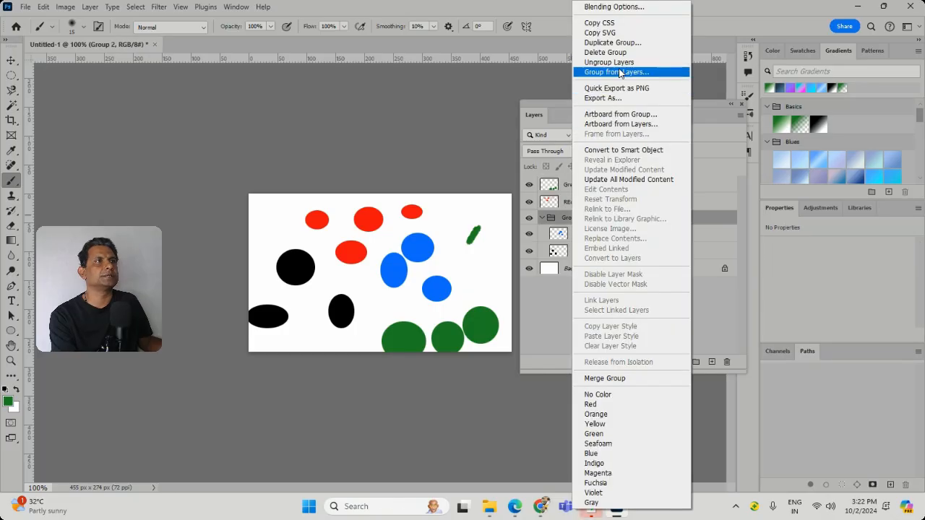
{"action": "left_click", "coordinate": [611, 63]}
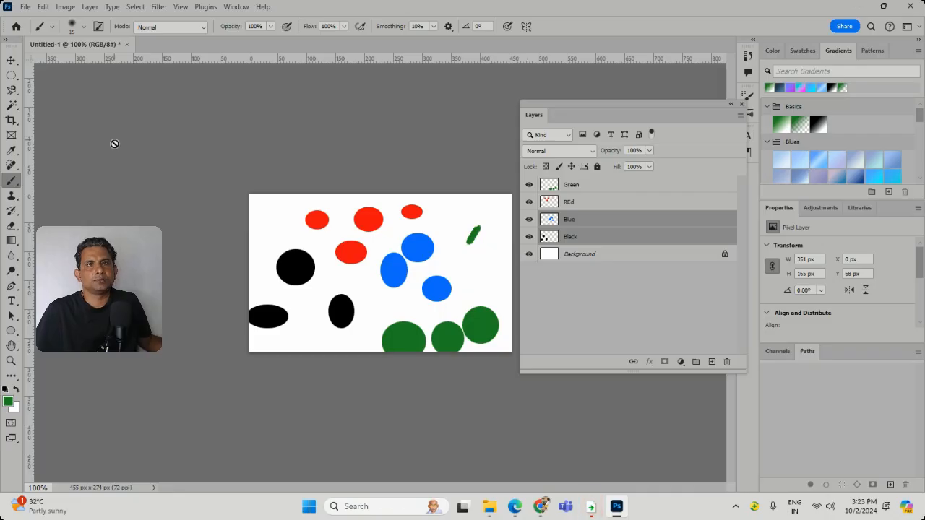
Step: Add a new layer above Green and fill it with a blue linear gradient running diagonally from the canvas's upper-left to beyond its lower-right
{"action": "left_click", "coordinate": [635, 189]}
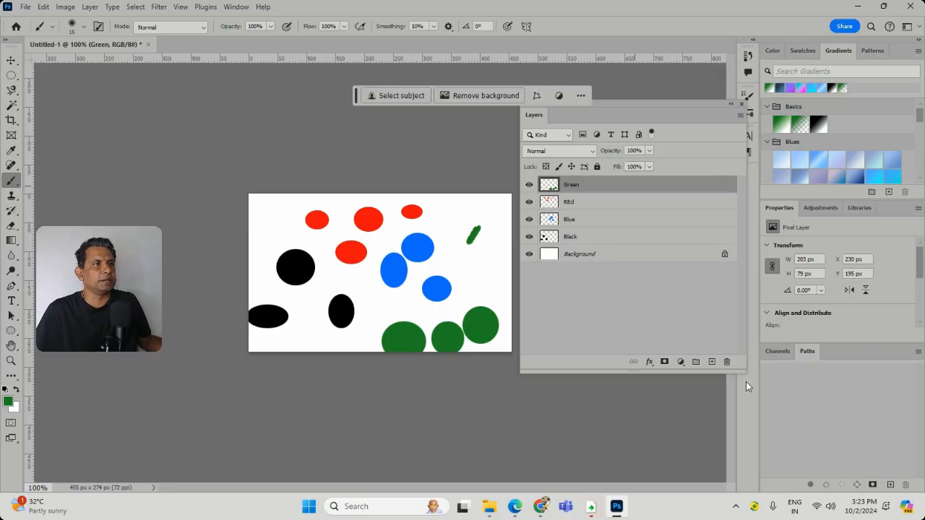
{"action": "left_click", "coordinate": [712, 363]}
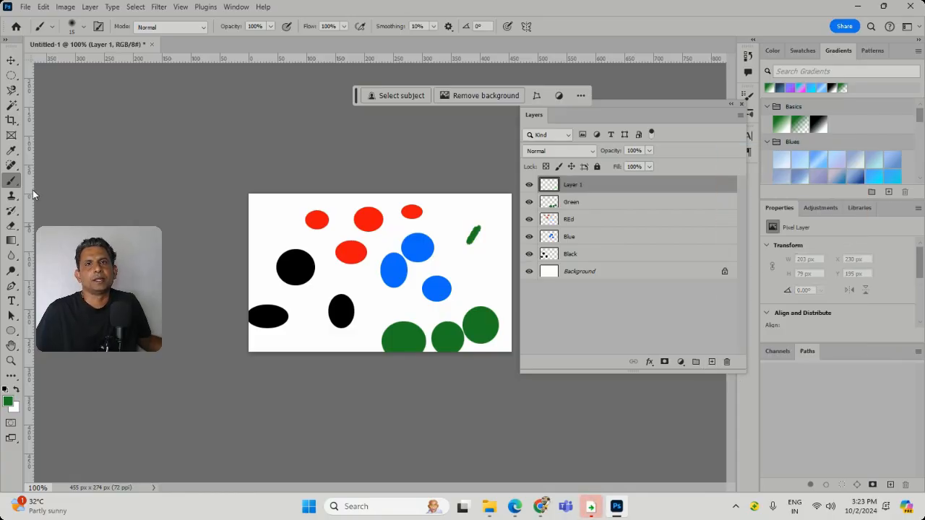
{"action": "left_click", "coordinate": [13, 243]}
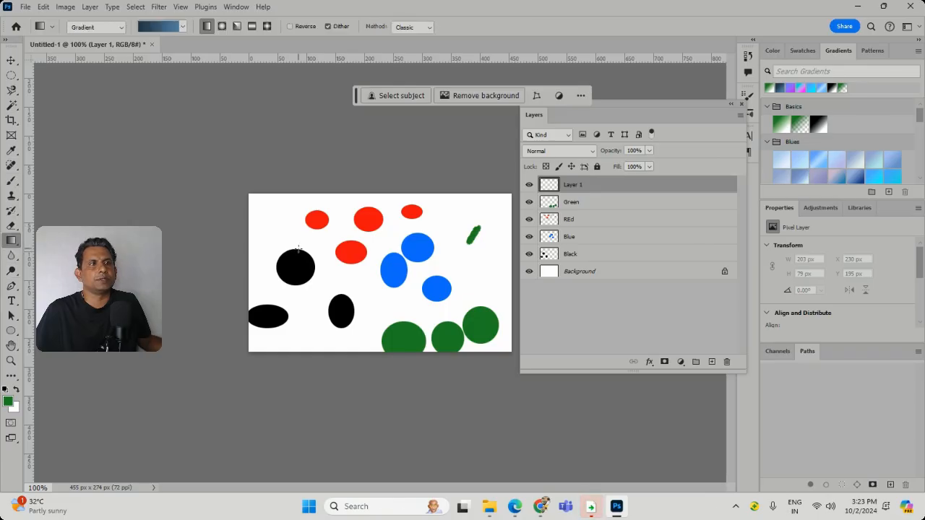
{"action": "left_click_drag", "start_coordinate": [261, 205], "coordinate": [475, 376]}
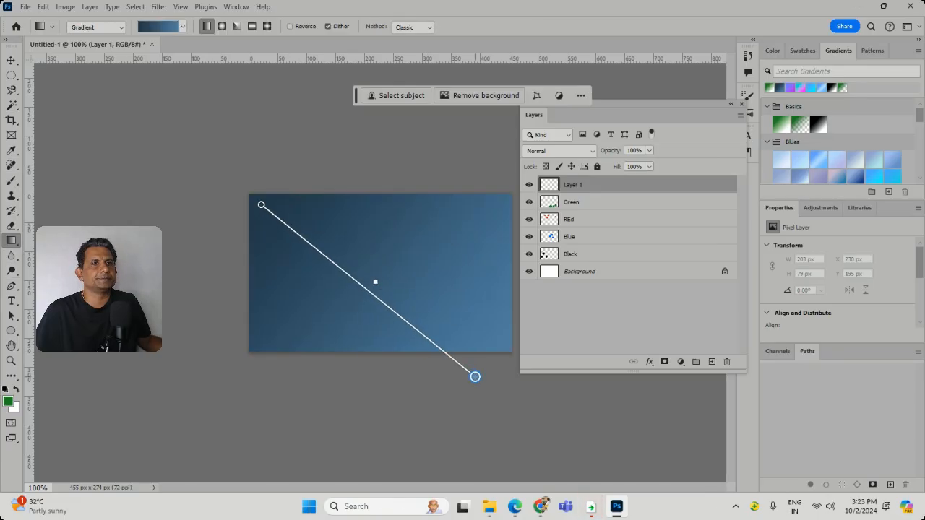
{"action": "left_click", "coordinate": [12, 60]}
{"action": "left_click", "coordinate": [270, 110]}
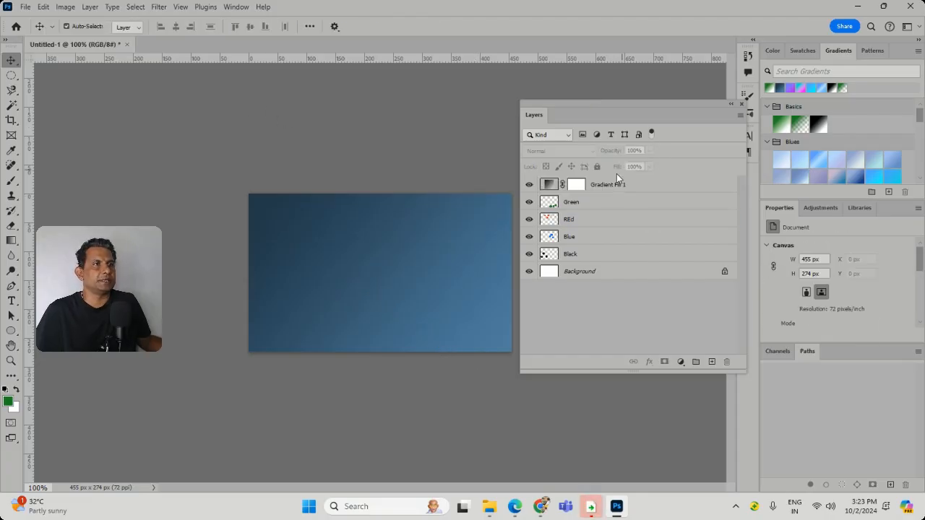
Step: Add the text "dsdfsadfsdaf" on a new type layer directly above the REd layer
{"action": "left_click", "coordinate": [617, 182]}
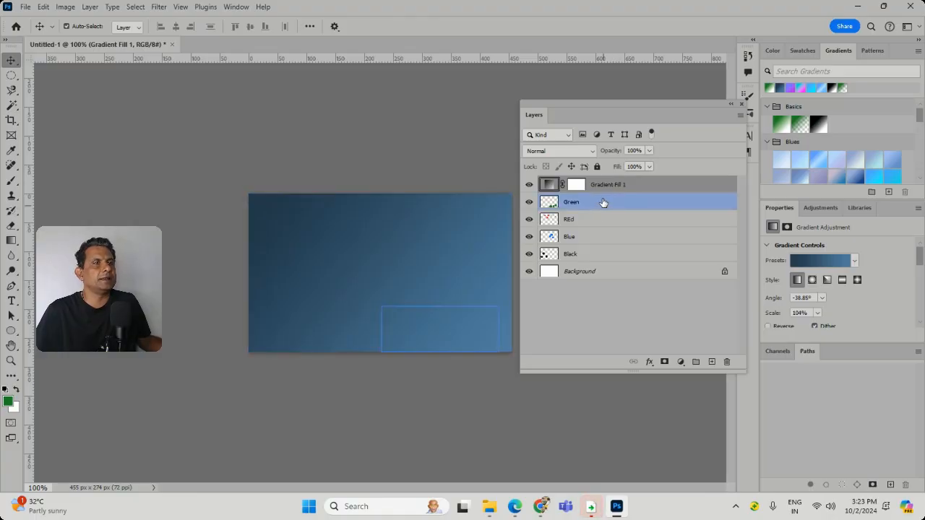
{"action": "left_click", "coordinate": [604, 203]}
{"action": "left_click", "coordinate": [605, 219]}
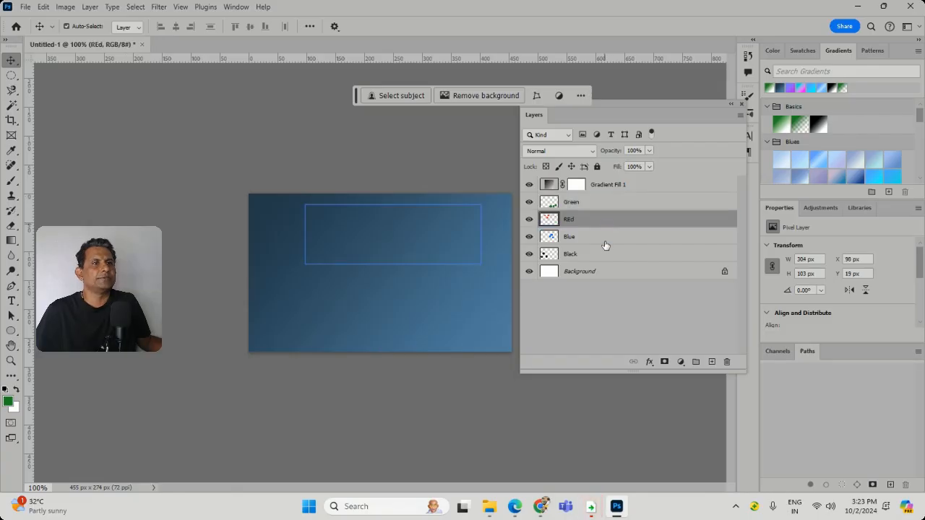
{"action": "left_click", "coordinate": [11, 301]}
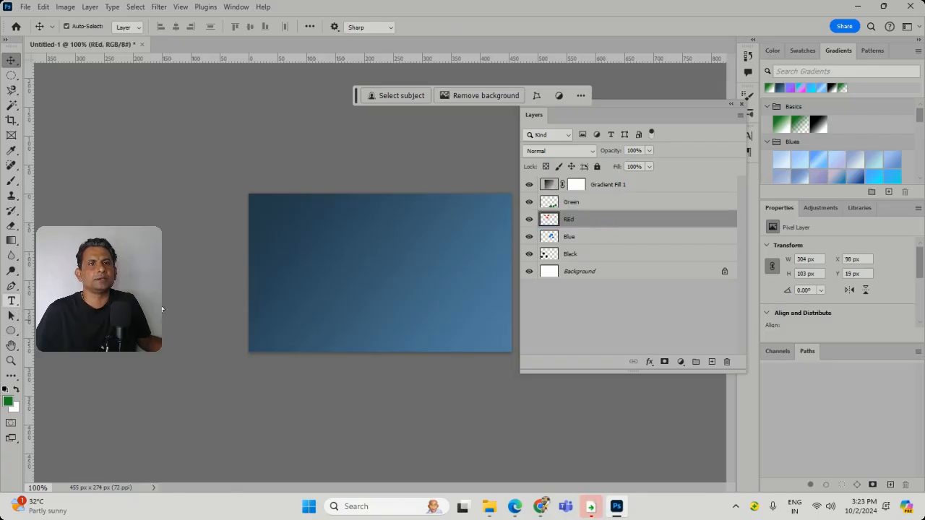
{"action": "type", "text": "asdfasdfasdf"}
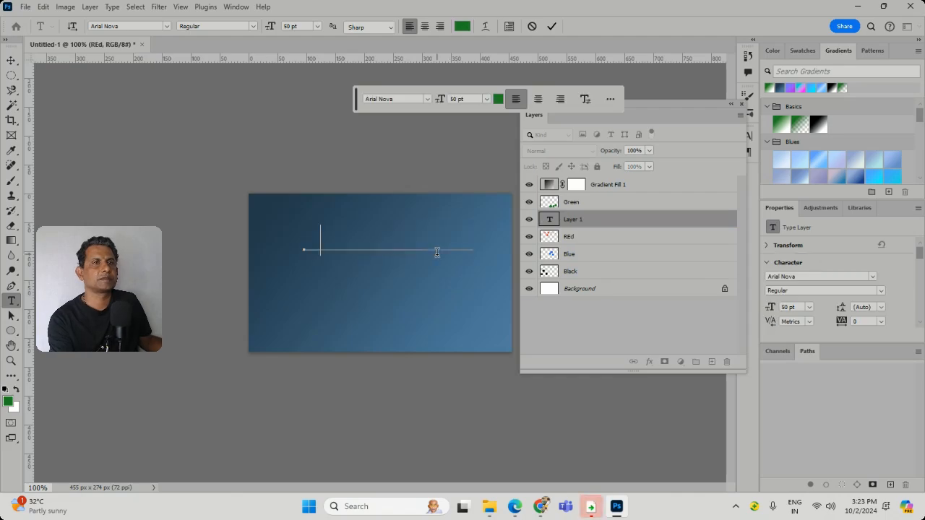
Step: Recolour the whole "dsdfsadfsdaf" text light green and move its layer above Gradient Fill 1
{"action": "key", "text": "ctrl+a"}
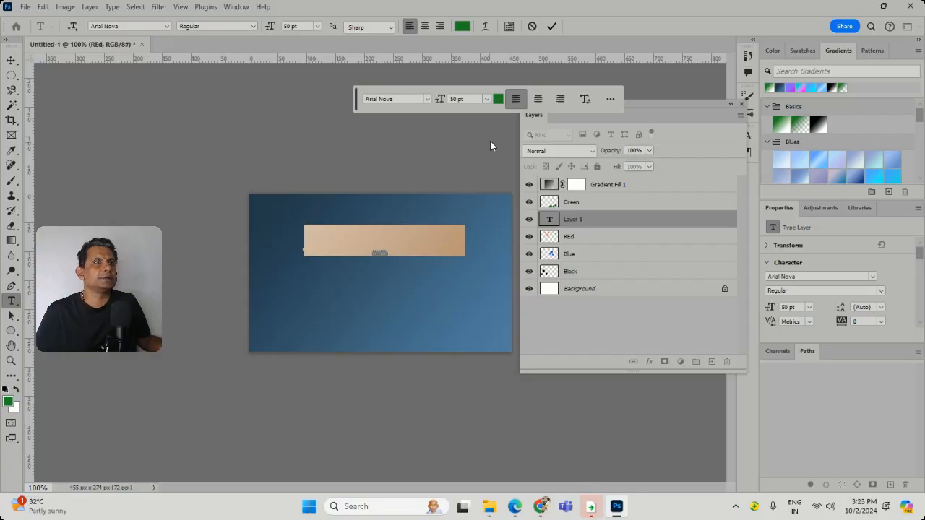
{"action": "left_click", "coordinate": [498, 99]}
{"action": "left_click", "coordinate": [383, 120]}
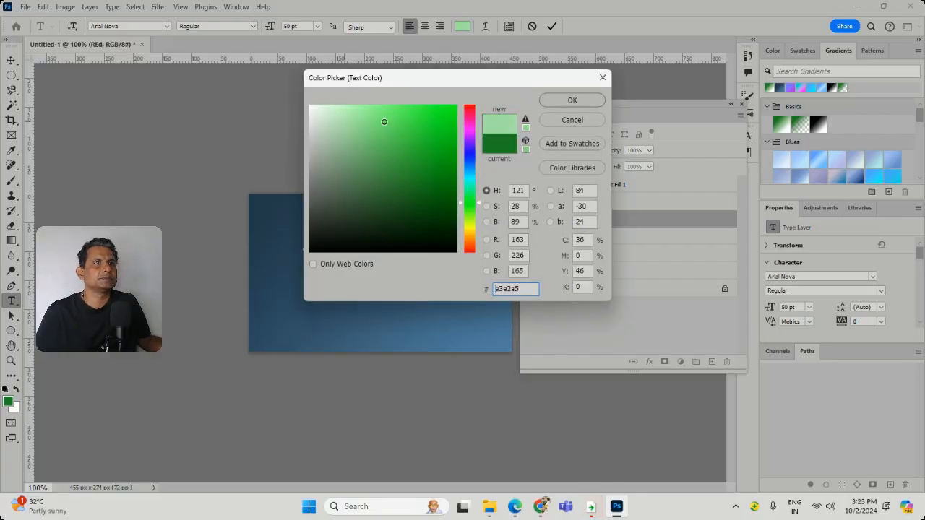
{"action": "left_click", "coordinate": [345, 122]}
{"action": "left_click", "coordinate": [571, 101]}
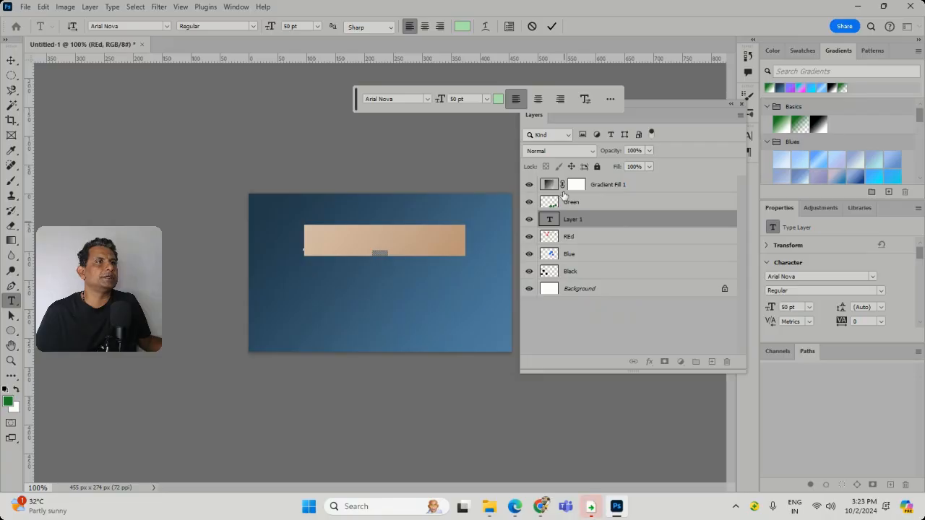
{"action": "left_click", "coordinate": [367, 181]}
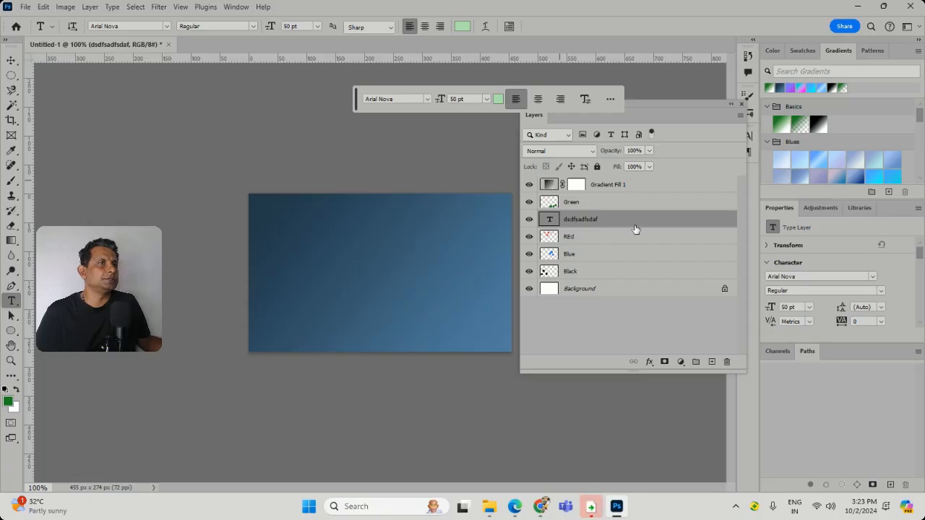
{"action": "left_click_drag", "start_coordinate": [635, 229], "coordinate": [626, 186]}
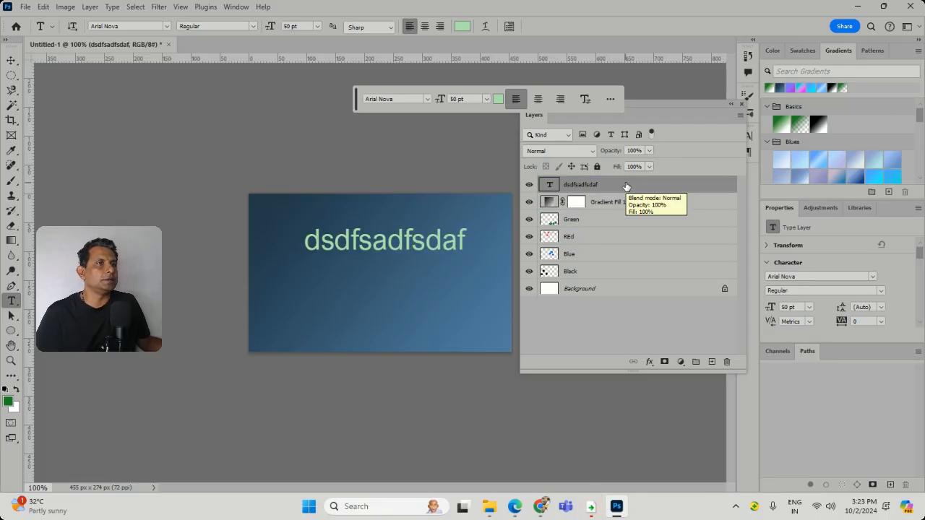
Step: Add a "Lorem Ipsum" text layer above Blue, placed below the first text, and move it directly above Gradient Fill 1
{"action": "left_click", "coordinate": [600, 253]}
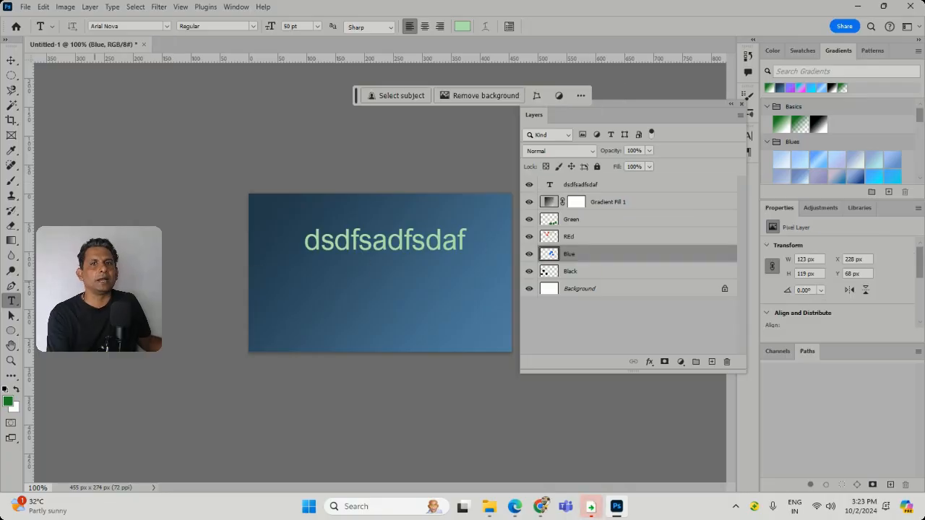
{"action": "left_click", "coordinate": [296, 302]}
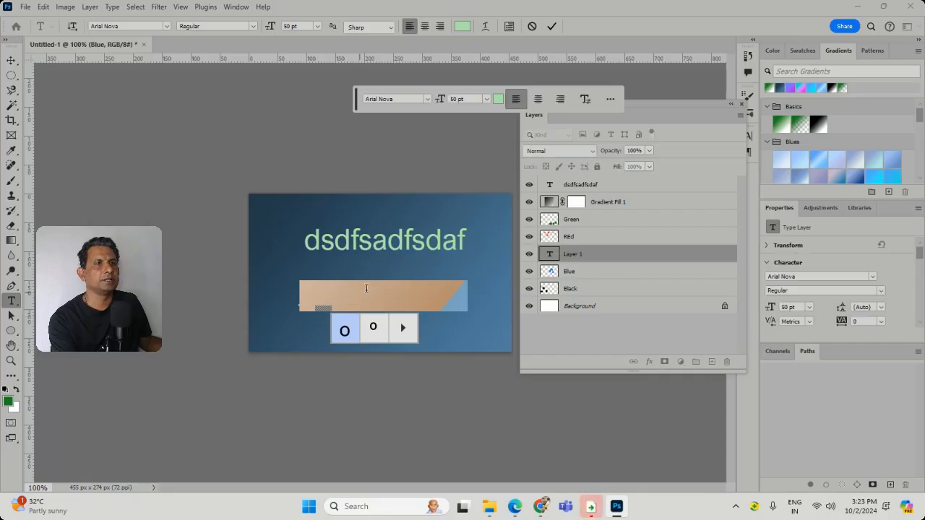
{"action": "left_click", "coordinate": [214, 154]}
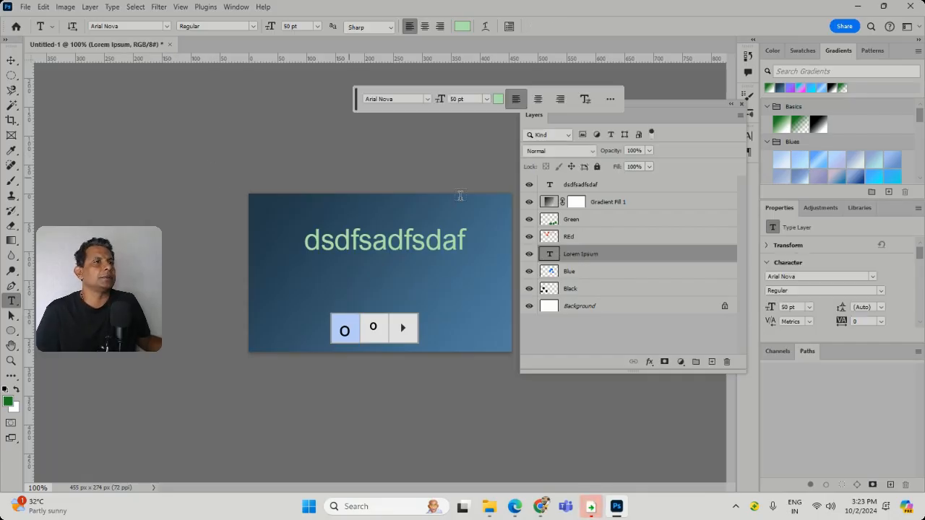
{"action": "double_click", "coordinate": [597, 252]}
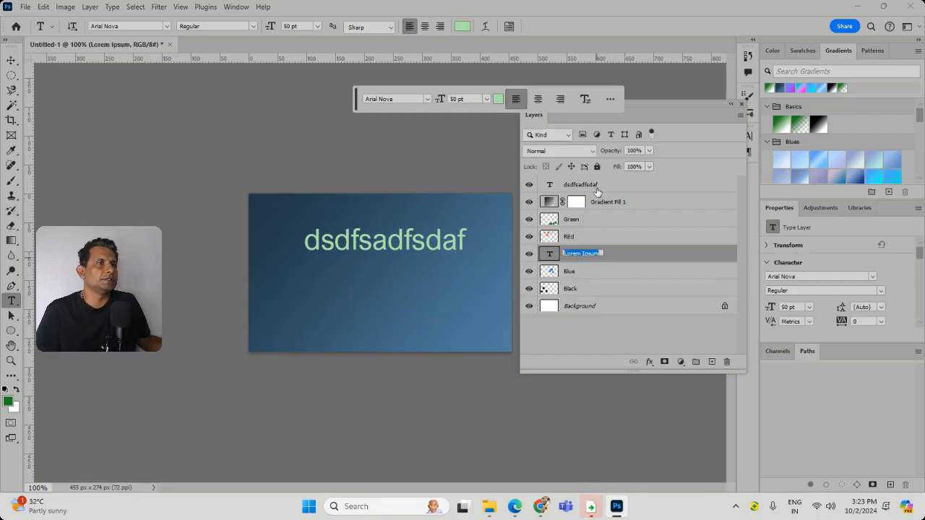
{"action": "left_click", "coordinate": [616, 262]}
{"action": "left_click_drag", "start_coordinate": [645, 258], "coordinate": [630, 192]}
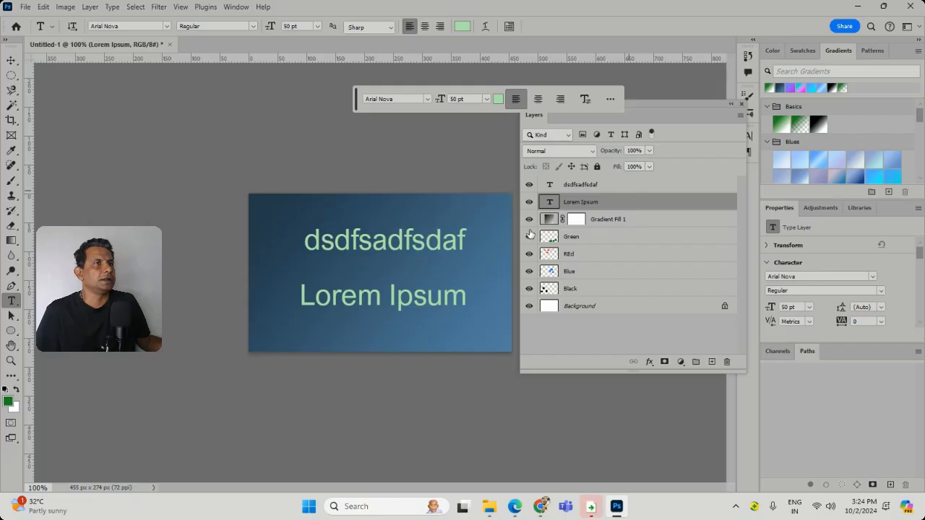
Step: Move the Lorem Ipsum layer between Blue and Black, and hide and reshow Gradient Fill 1
{"action": "left_click", "coordinate": [626, 227]}
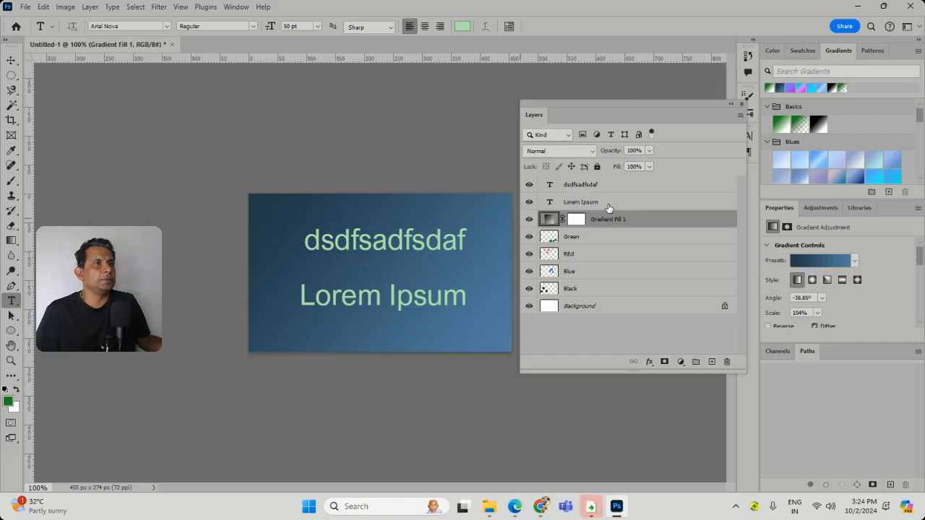
{"action": "left_click_drag", "start_coordinate": [610, 208], "coordinate": [615, 285]}
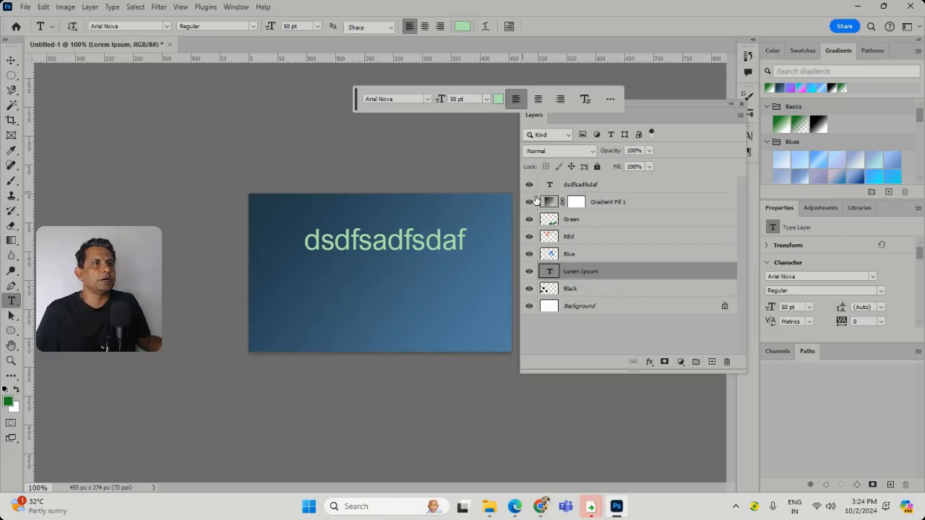
{"action": "left_click", "coordinate": [530, 201]}
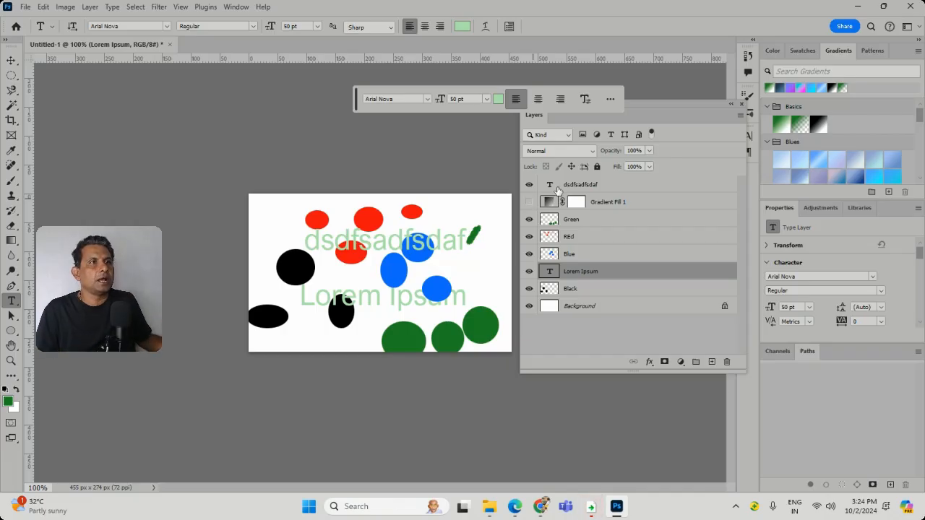
{"action": "left_click", "coordinate": [529, 205]}
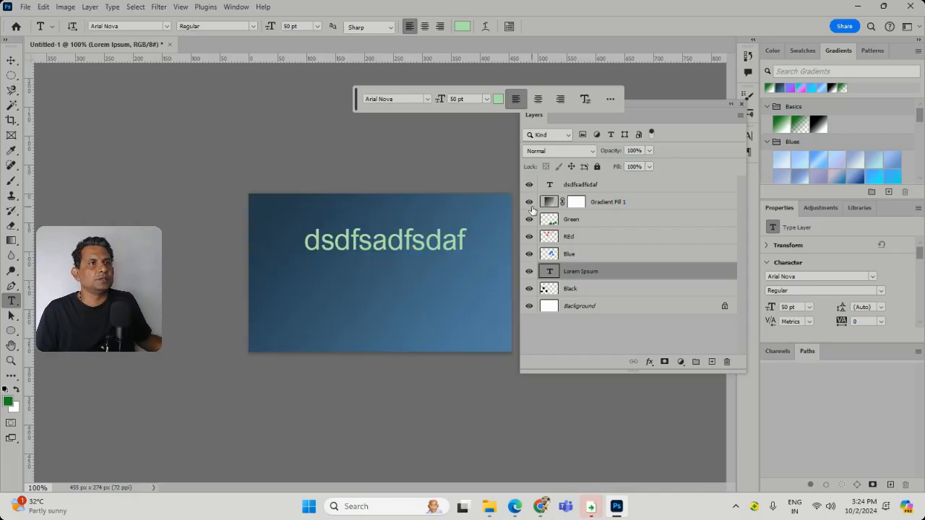
Step: Move the Lorem Ipsum layer to the top of the stack and draw a green ellipse about 87 by 111 px over the start of both texts
{"action": "left_click_drag", "start_coordinate": [615, 271], "coordinate": [616, 182]}
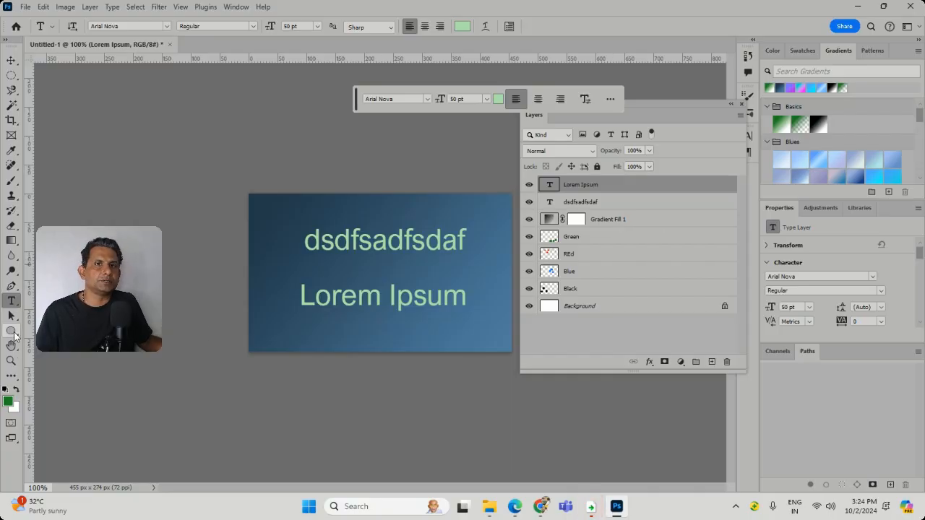
{"action": "left_click", "coordinate": [10, 330]}
{"action": "mouse_move", "coordinate": [294, 234]}
{"action": "left_mouse_down"}
{"action": "mouse_move", "coordinate": [341, 266]}
{"action": "mouse_move", "coordinate": [344, 297]}
{"action": "left_mouse_up"}
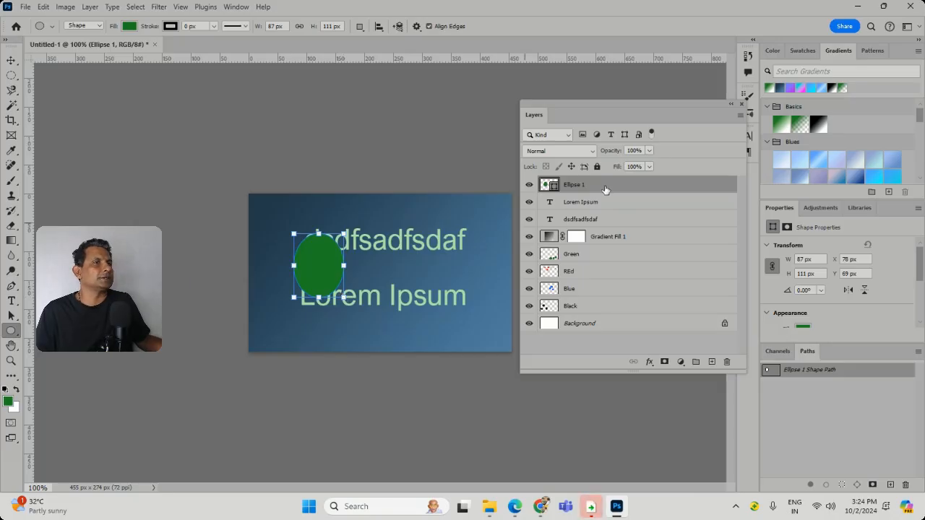
Step: Move the green ellipse to the canvas's upper-left corner, at about X 5 px and Y 26 px
{"action": "left_click", "coordinate": [12, 74]}
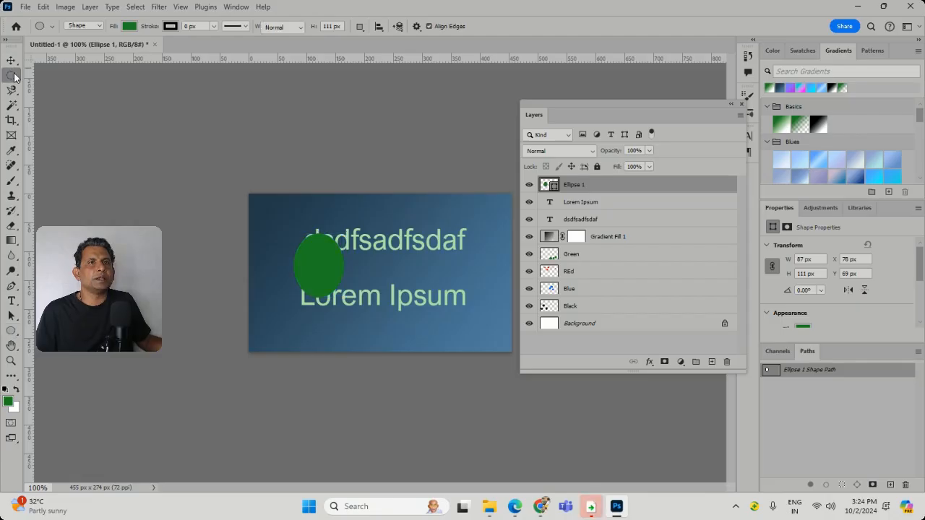
{"action": "left_click", "coordinate": [12, 60]}
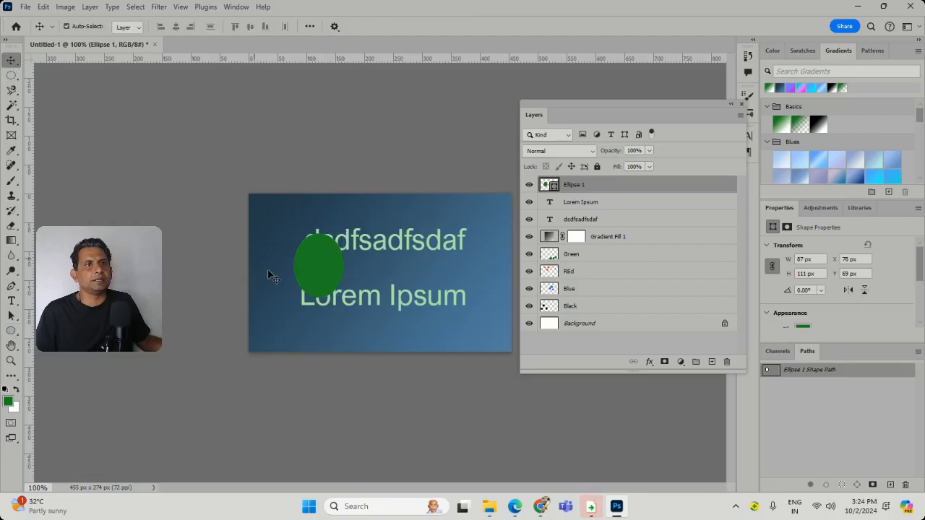
{"action": "left_click_drag", "start_coordinate": [299, 269], "coordinate": [255, 243]}
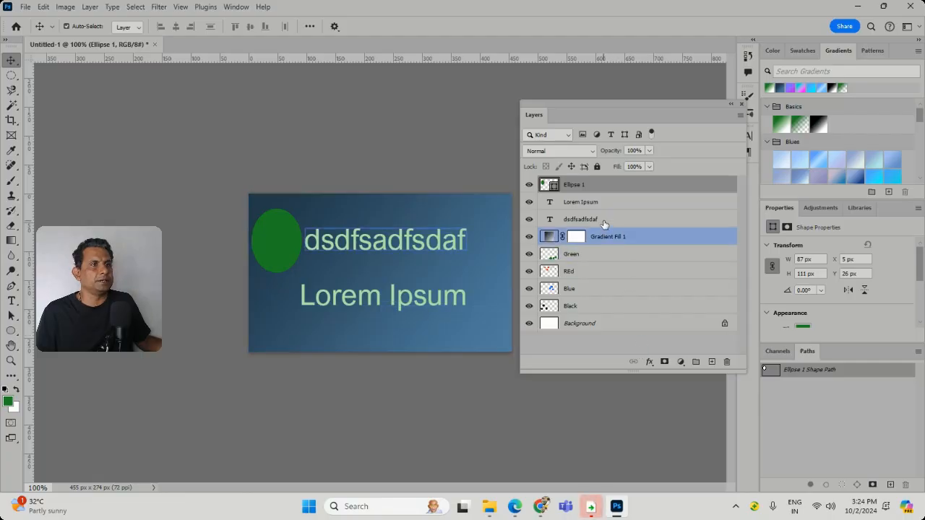
Step: Apply a Bevel & Emboss layer style to the Lorem Ipsum text, and hide and reshow its effects
{"action": "left_click", "coordinate": [587, 203]}
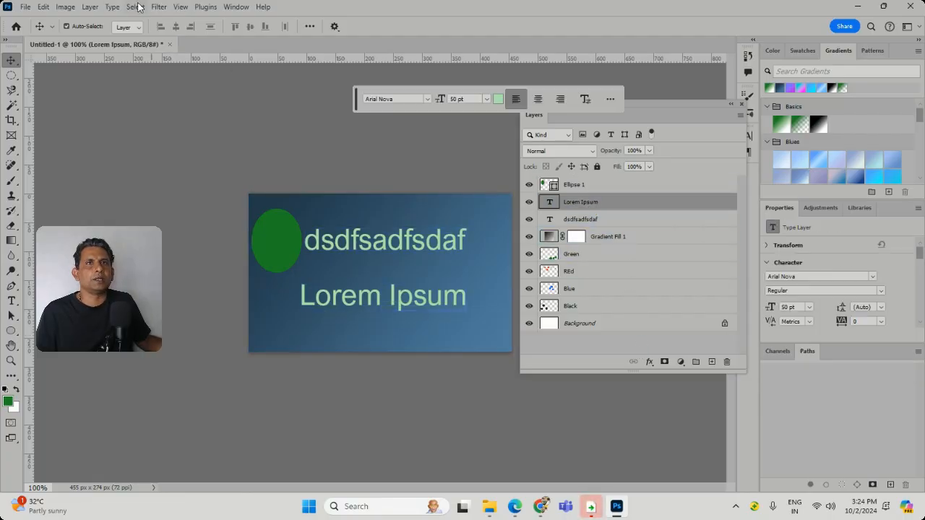
{"action": "left_click", "coordinate": [90, 7]}
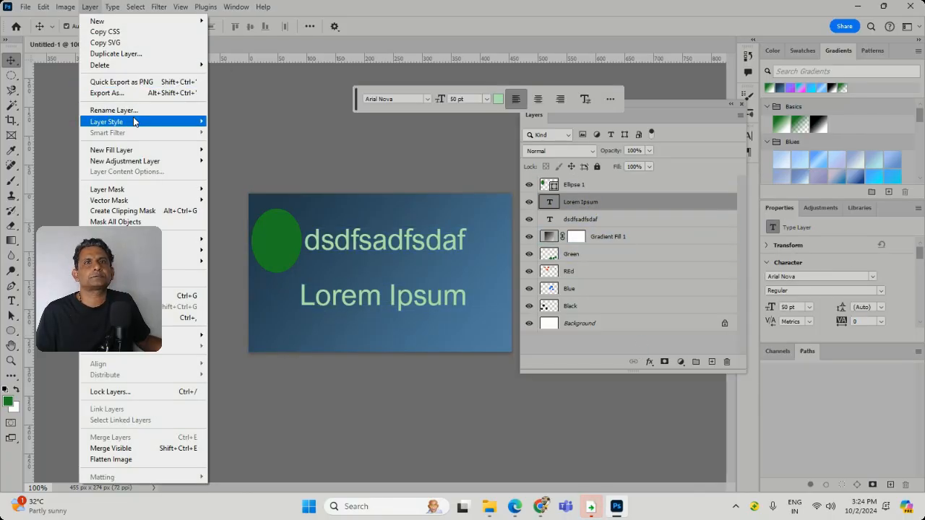
{"action": "mouse_move", "coordinate": [134, 121]}
{"action": "left_click", "coordinate": [258, 140]}
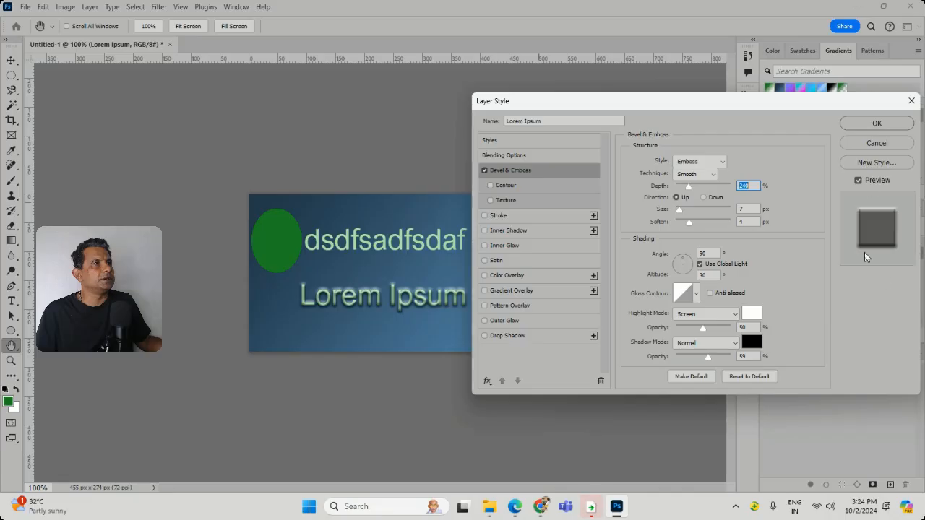
{"action": "left_click", "coordinate": [877, 123]}
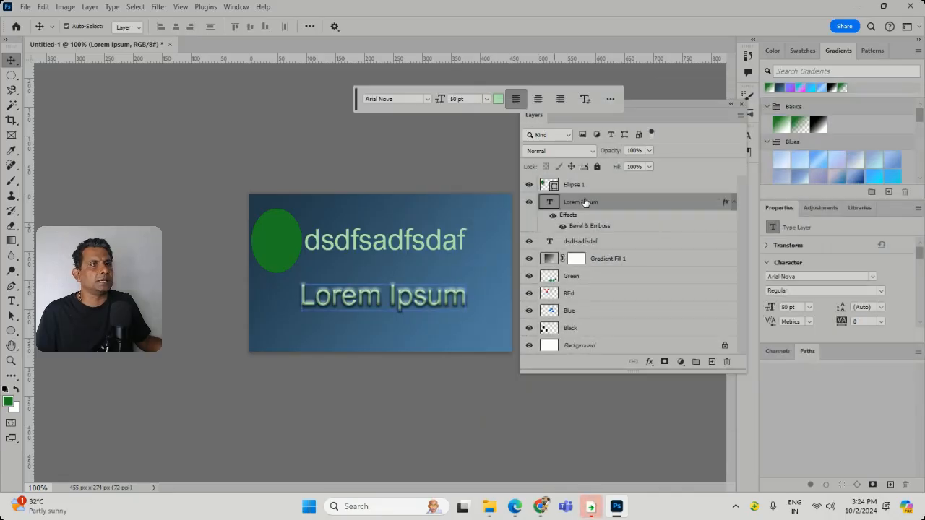
{"action": "left_click", "coordinate": [551, 220]}
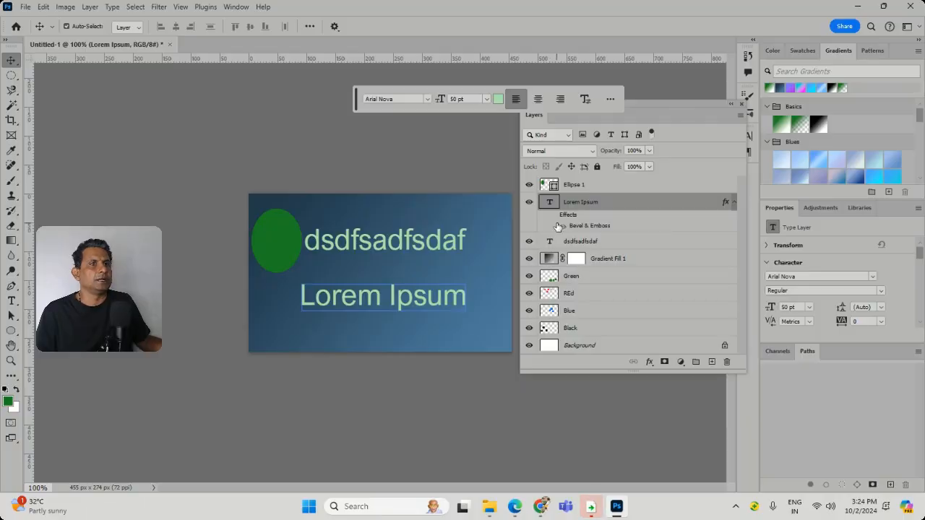
{"action": "left_click", "coordinate": [562, 226]}
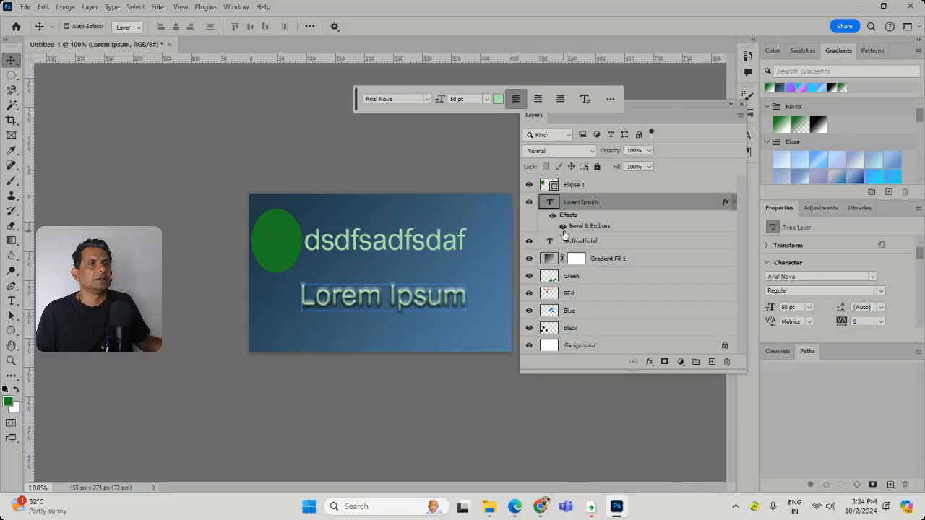